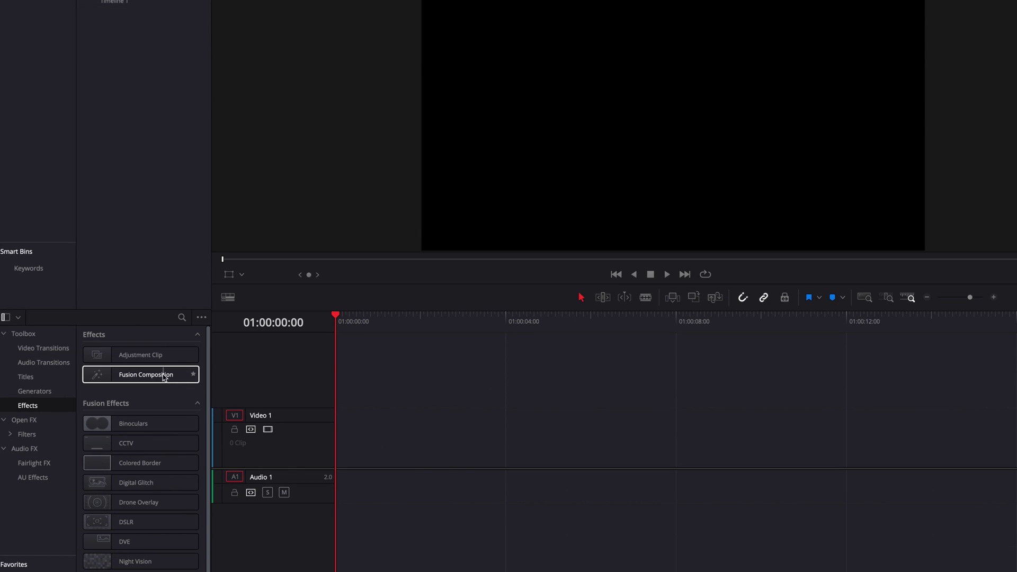
# Step: Place a Fusion Composition at the start of the Video 1 track and open it for node editing
pyautogui.moveTo(163, 375); pyautogui.dragTo(348, 462)
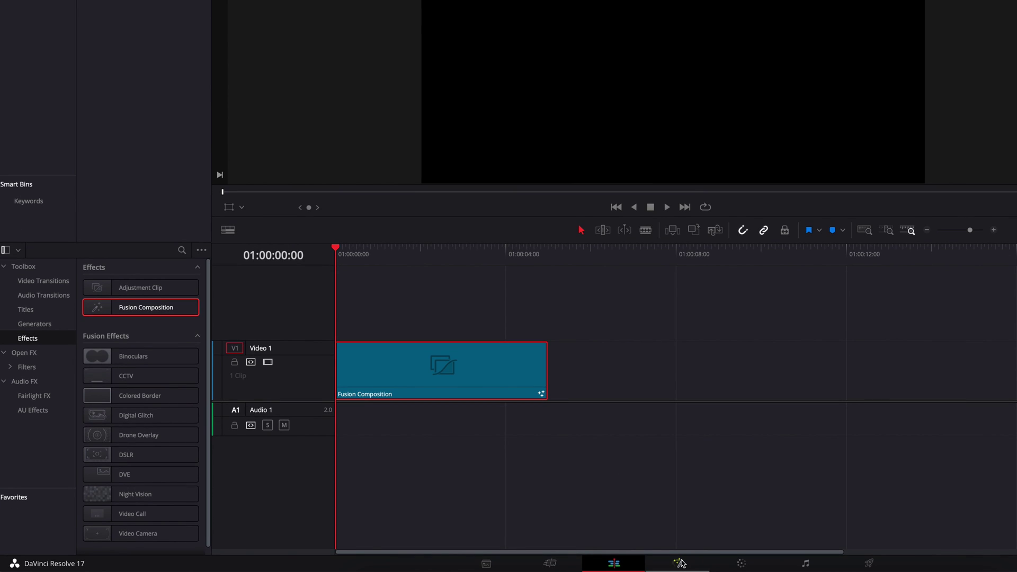
pyautogui.click(681, 563)
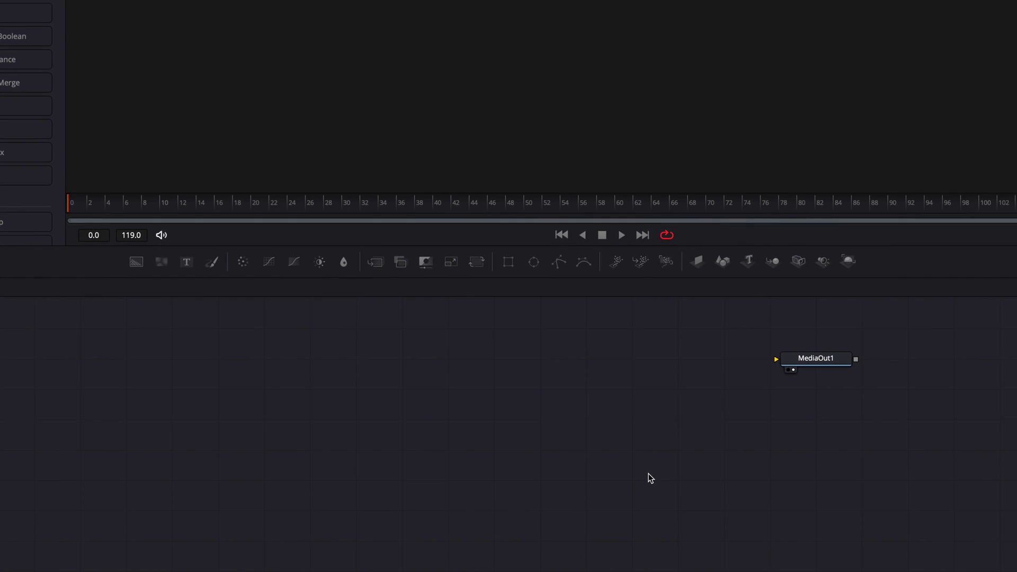
# Step: Add a Background node feeding MediaOut1 and merge a second Background node over it
pyautogui.moveTo(136, 262); pyautogui.dragTo(795, 365)
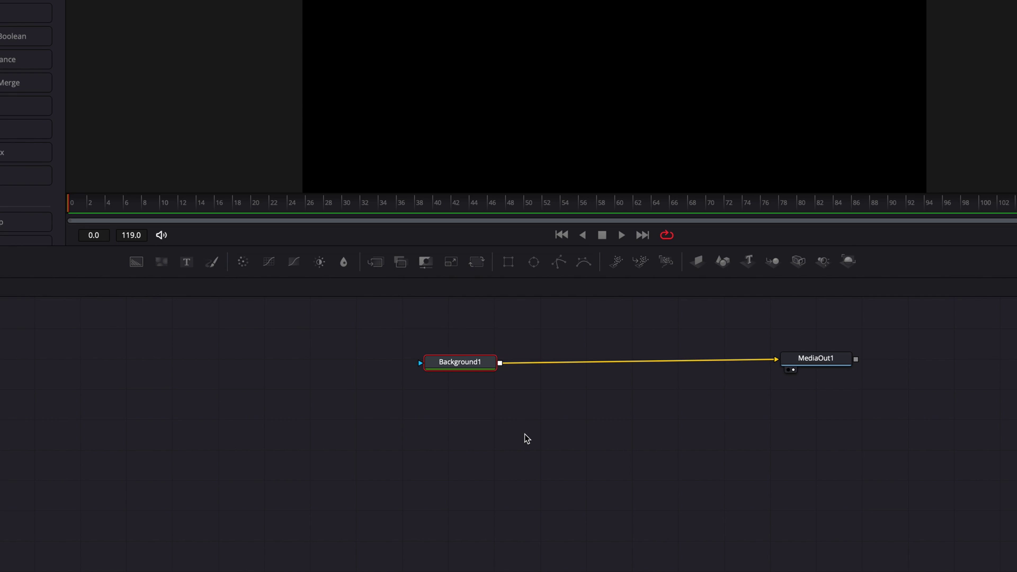
pyautogui.moveTo(136, 262); pyautogui.dragTo(500, 364)
pyautogui.moveTo(713, 421); pyautogui.dragTo(621, 369)
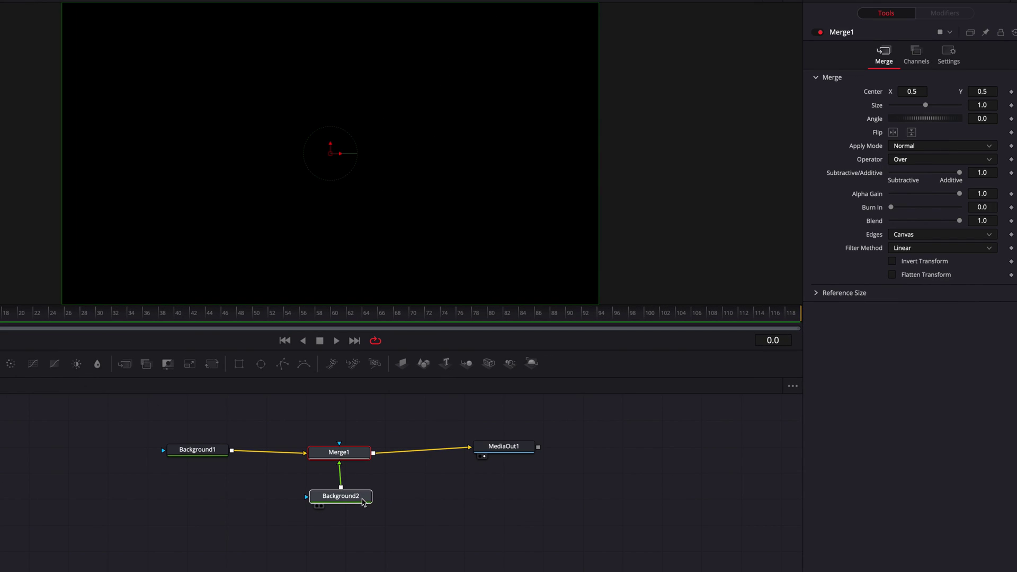
# Step: Change the color of Background2 to white
pyautogui.click(628, 414)
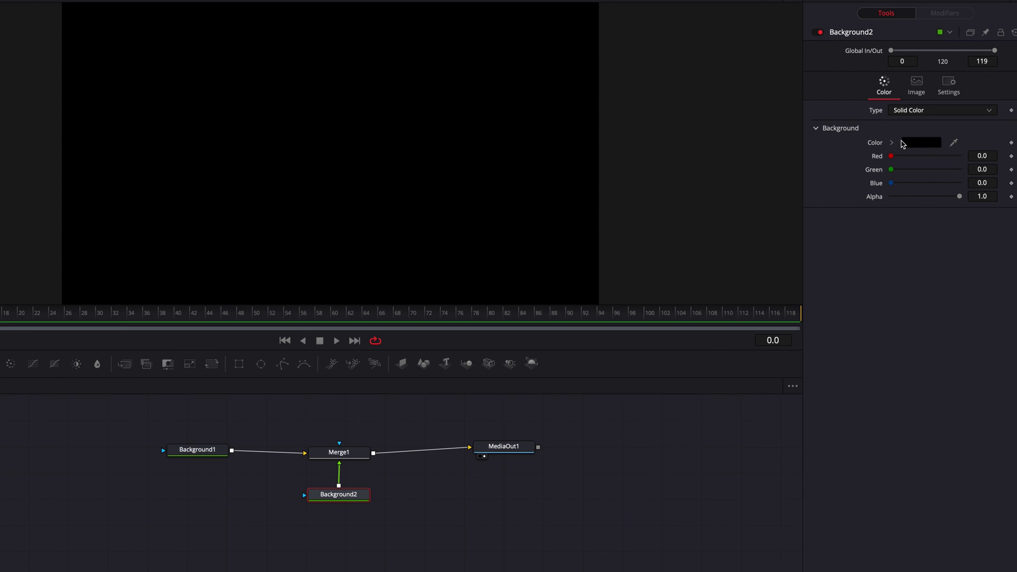
pyautogui.click(892, 143)
pyautogui.moveTo(904, 159); pyautogui.dragTo(865, 136)
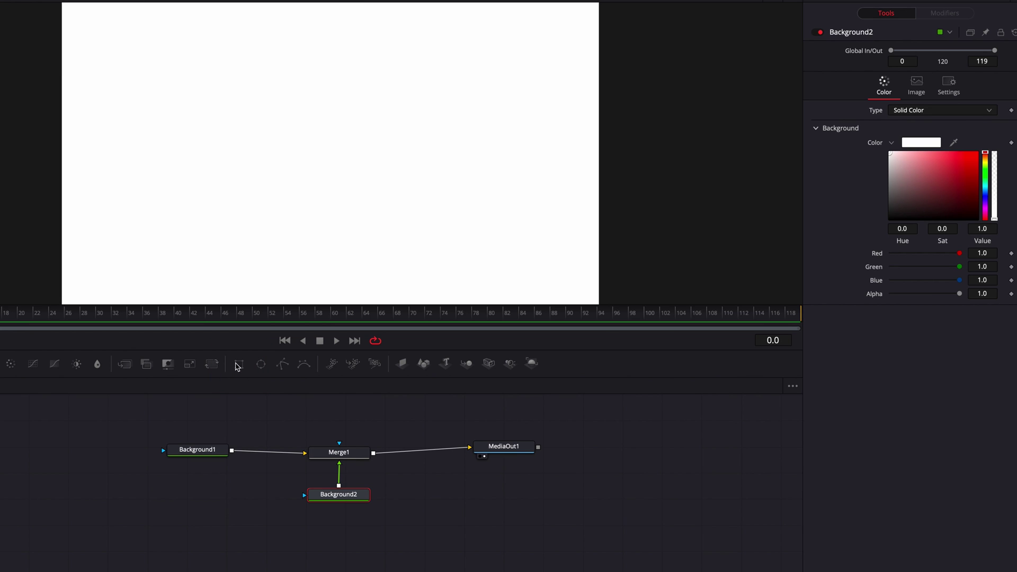
# Step: Mask Background2 with a Rectangle, turn off its Solid option and set its Border Width to 0.0047
pyautogui.moveTo(238, 367); pyautogui.dragTo(342, 494)
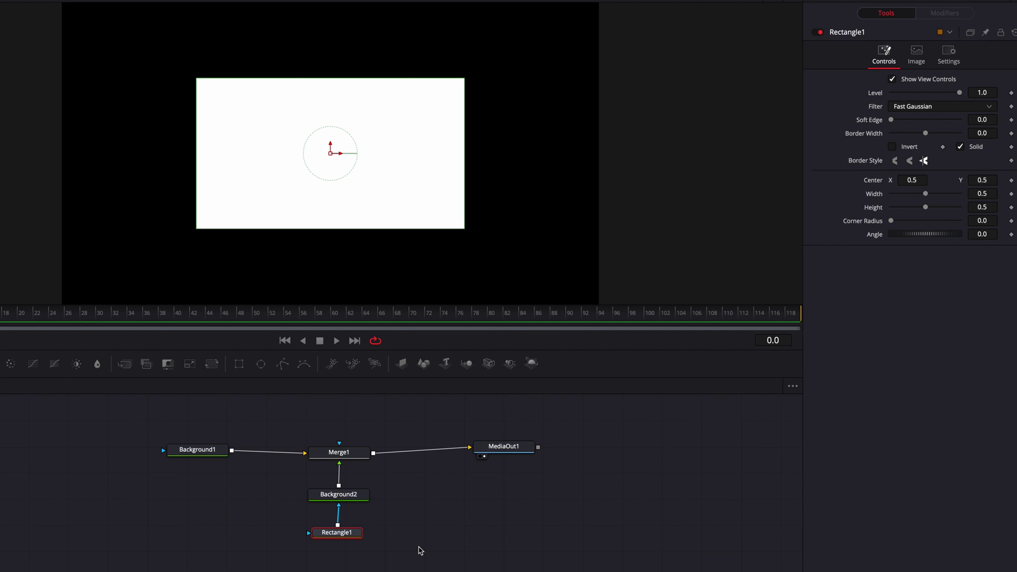
pyautogui.click(960, 147)
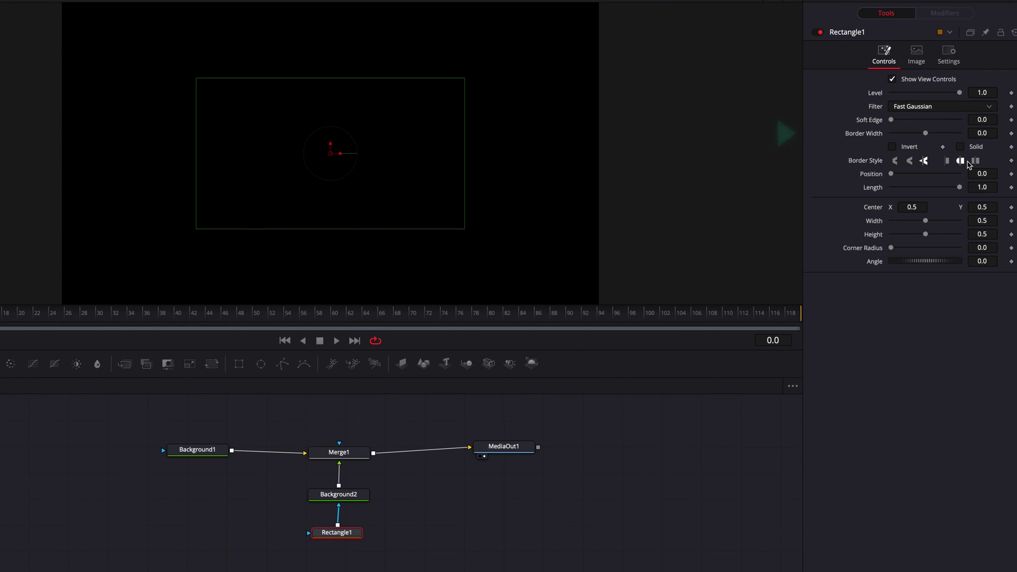
pyautogui.moveTo(983, 133); pyautogui.dragTo(994, 133)
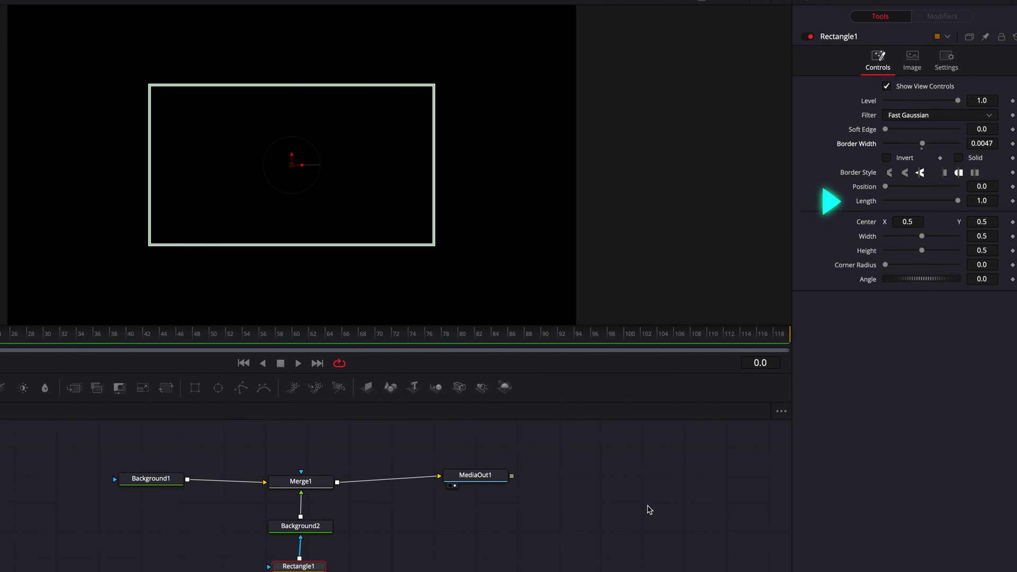
# Step: Shorten the rectangle border's Length to 0.016 and give the dash squared ends
pyautogui.moveTo(959, 201); pyautogui.dragTo(886, 201)
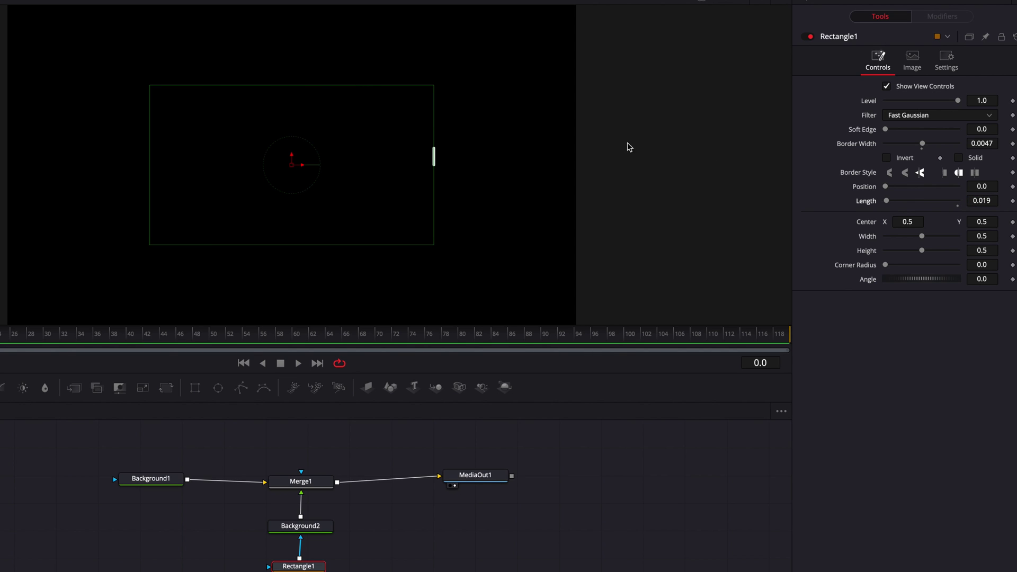
pyautogui.scroll(3, 518, 139)
pyautogui.click(993, 201)
pyautogui.press('BackSpace')
pyautogui.write('4')
pyautogui.press('Return')
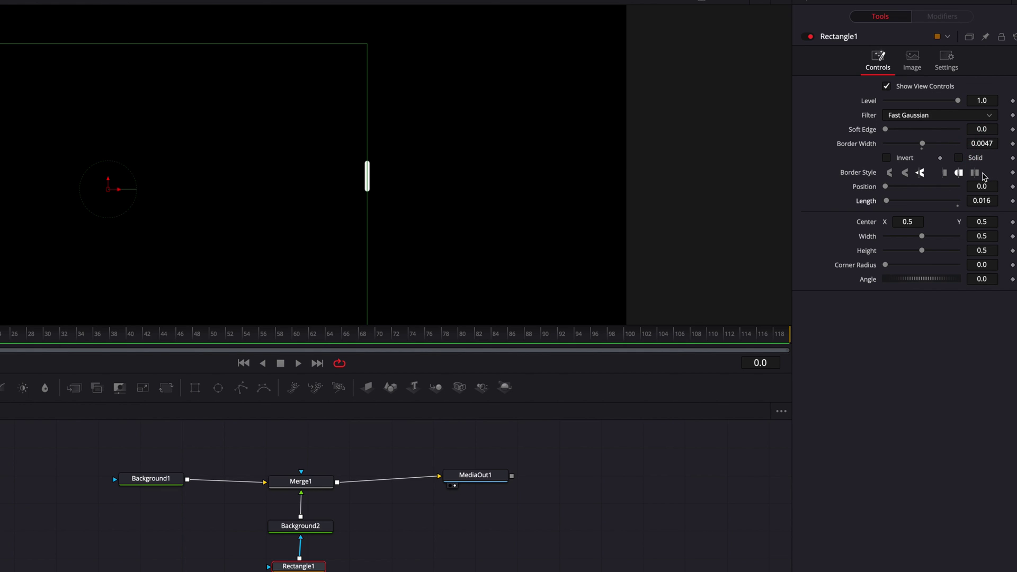
pyautogui.click(975, 172)
pyautogui.hotkey('ctrl', 'f')
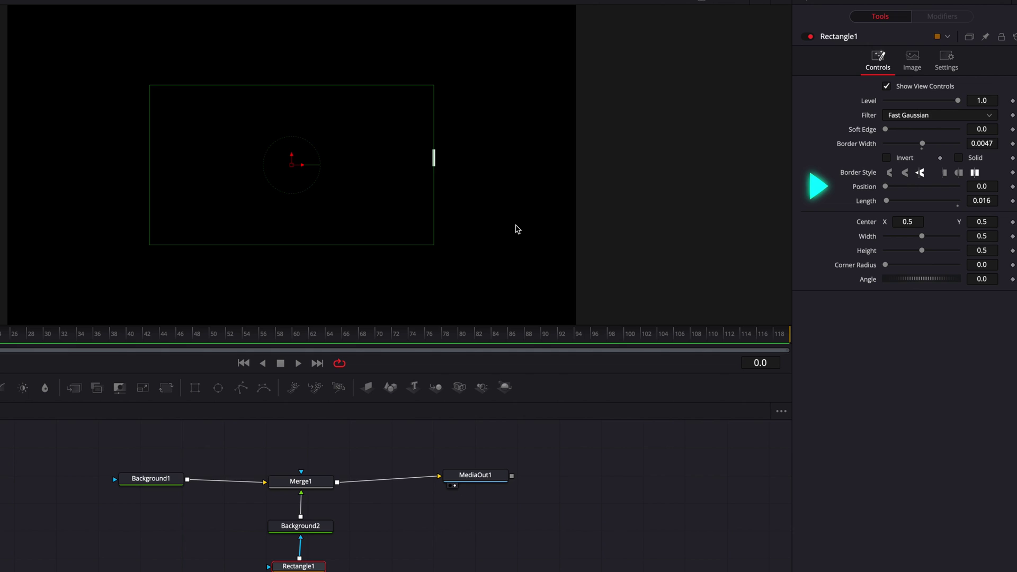
# Step: Keyframe the rectangle's Position from 0.0 at frame 0 to 1.0 at frame 119
pyautogui.moveTo(885, 186); pyautogui.dragTo(959, 190)
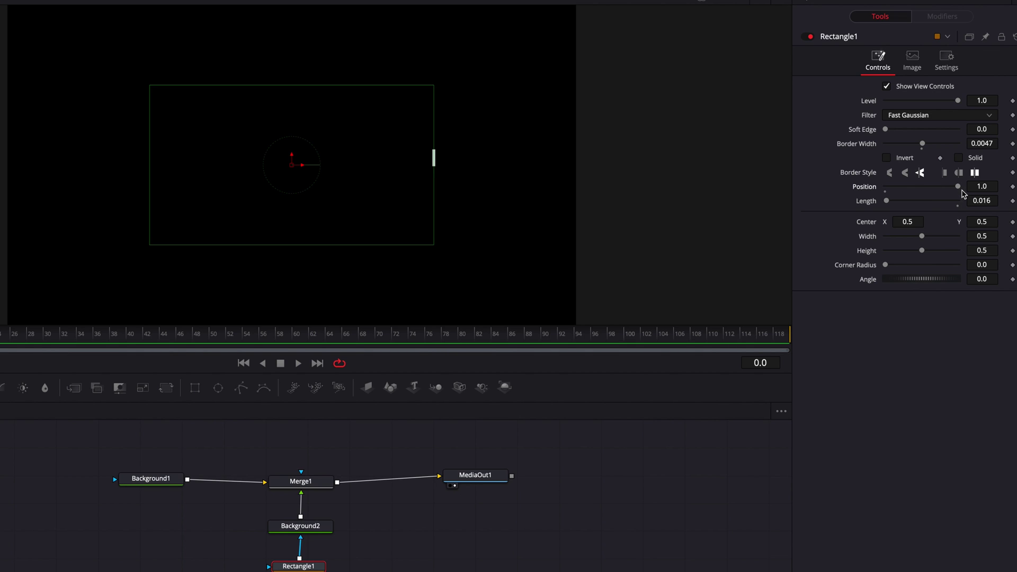
pyautogui.moveTo(960, 191); pyautogui.dragTo(883, 192)
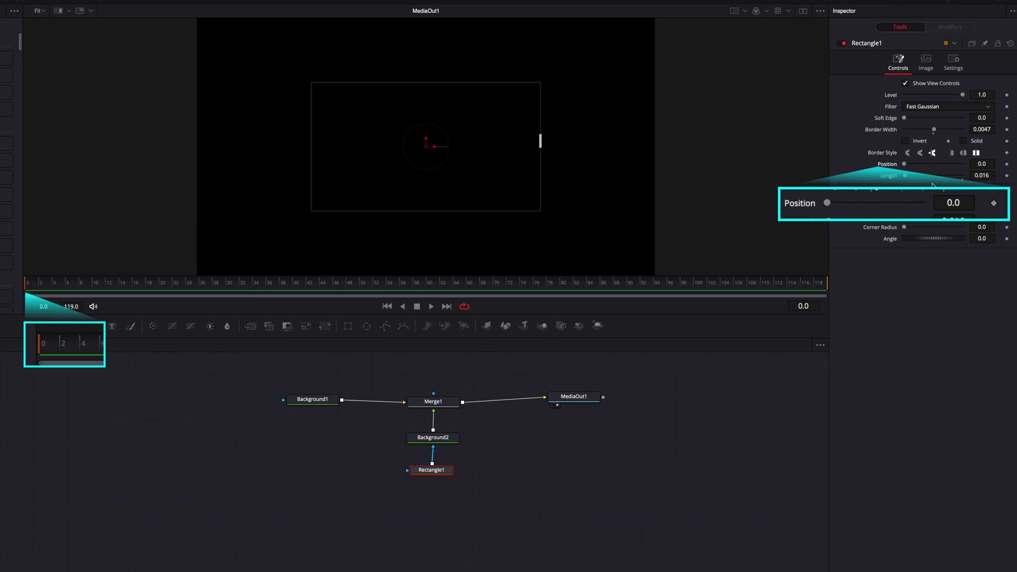
pyautogui.click(1007, 163)
pyautogui.moveTo(771, 288); pyautogui.dragTo(820, 283)
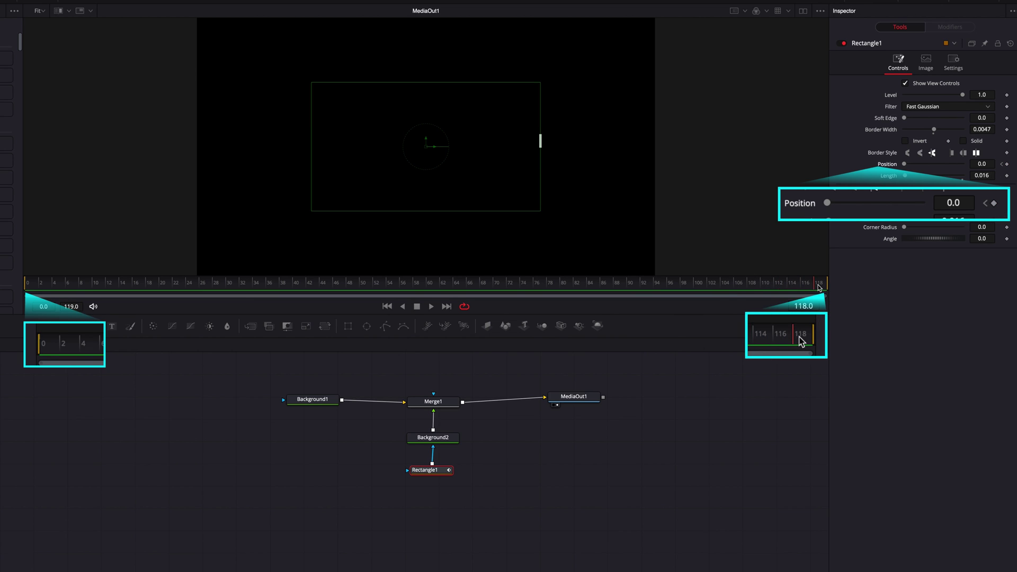
pyautogui.click(1007, 164)
pyautogui.moveTo(904, 166); pyautogui.dragTo(963, 167)
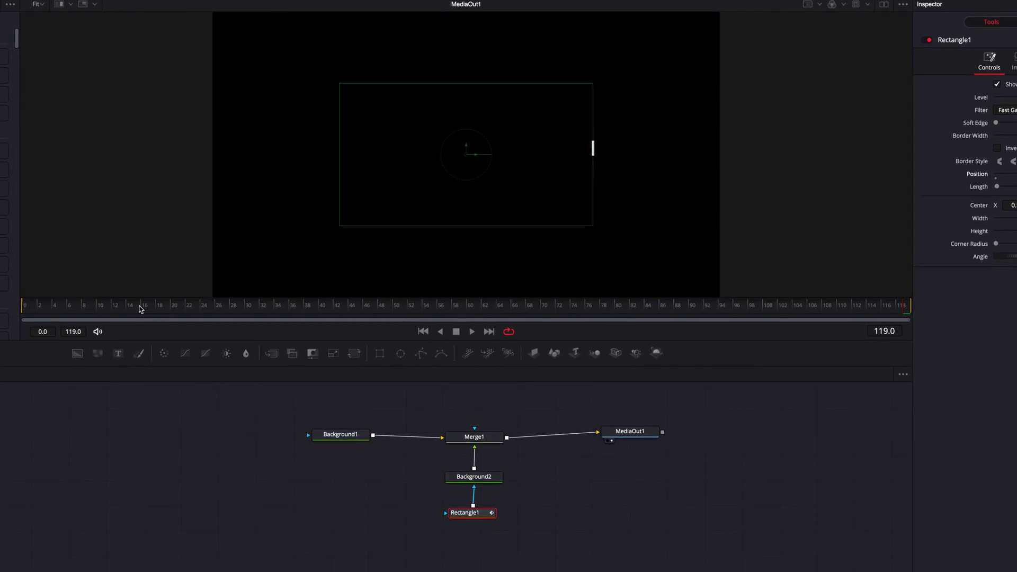
# Step: Play the composition from the start to check how the dash travels around the rectangle
pyautogui.moveTo(48, 285); pyautogui.dragTo(29, 297)
pyautogui.press('space')
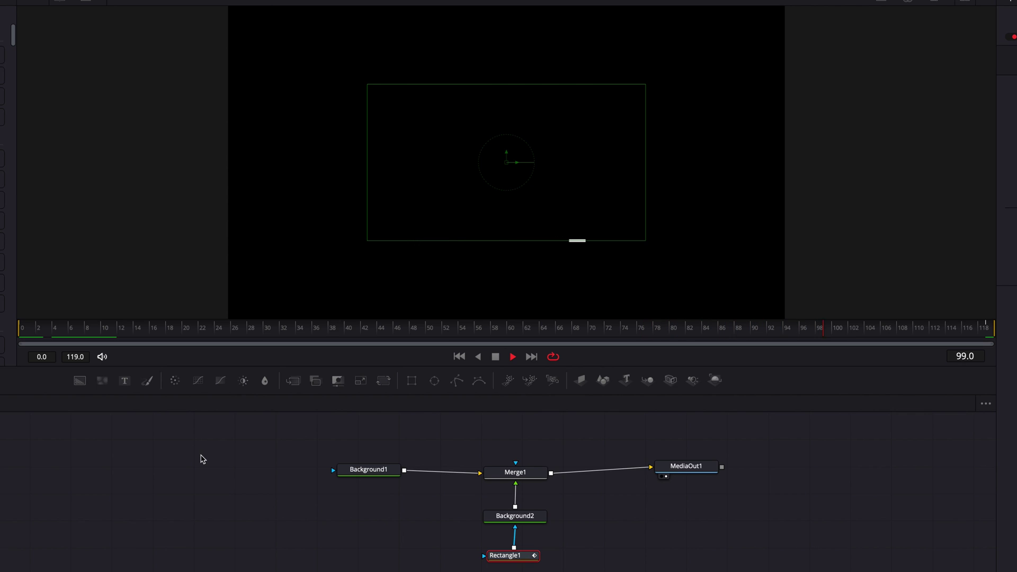
pyautogui.press('space')
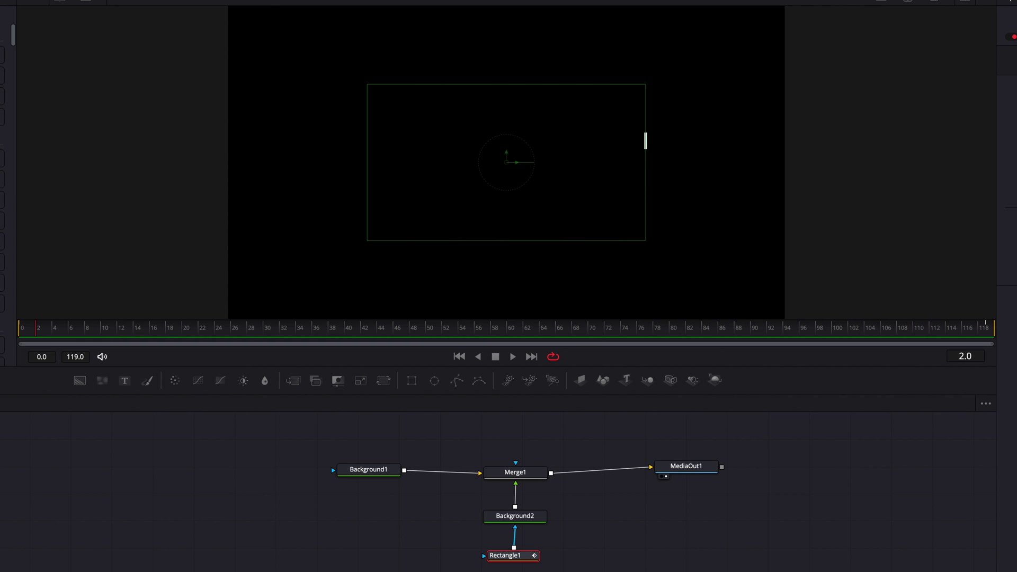
# Step: Examine the dash's movement closely frame by frame through about frame 50 and return to frame 0
pyautogui.click(23, 330)
pyautogui.scroll(5, 524, 127)
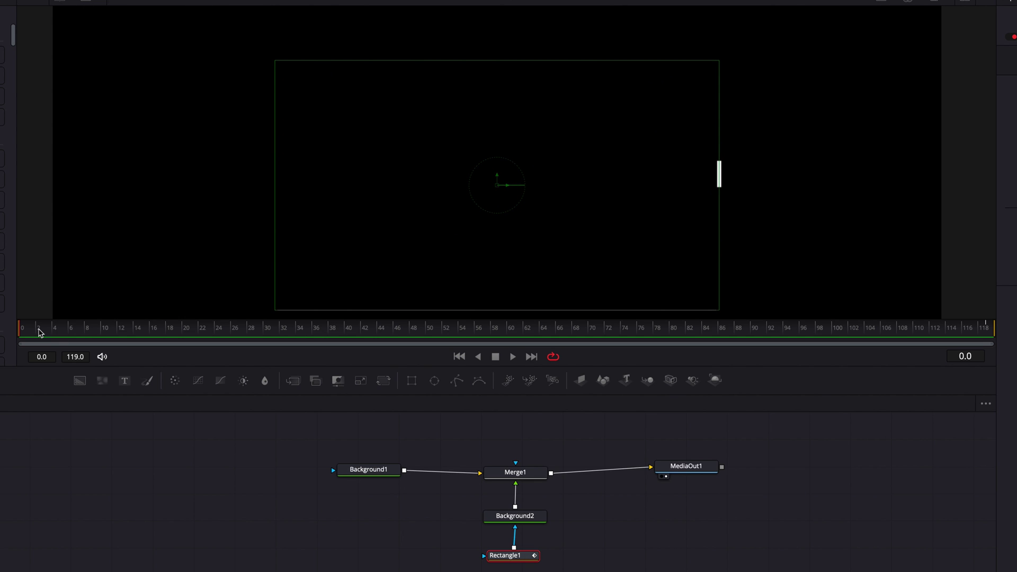
pyautogui.moveTo(40, 332); pyautogui.dragTo(89, 333)
pyautogui.press('Right')
pyautogui.press('Right')
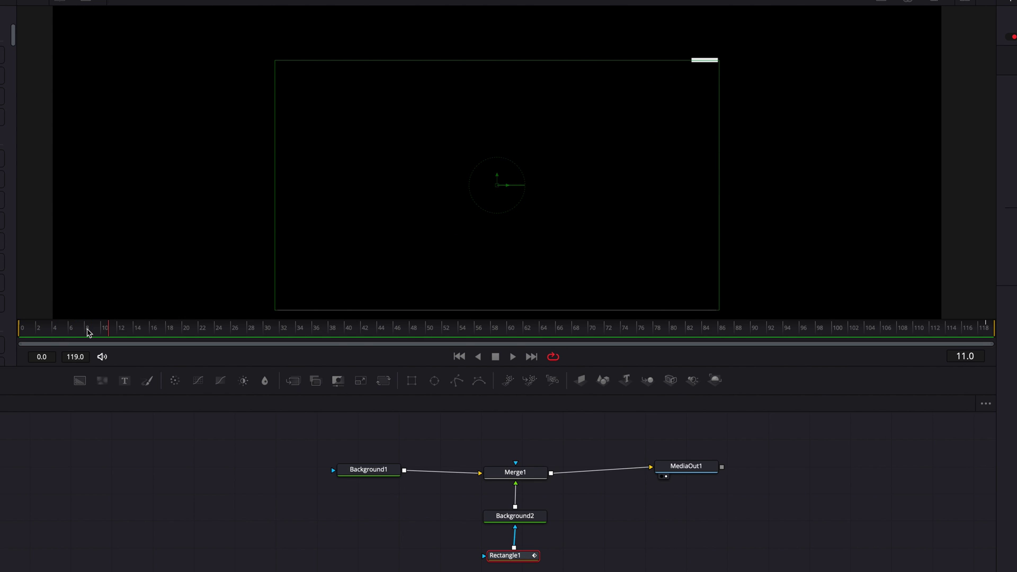
pyautogui.press('Left')
pyautogui.press('Left')
pyautogui.press('Left')
pyautogui.press('Left')
pyautogui.press('Right')
pyautogui.press('Right')
pyautogui.press('Right')
pyautogui.press('Right')
pyautogui.press('Right')
pyautogui.press('Right')
pyautogui.press('Right')
pyautogui.press('Right')
pyautogui.press('Right')
pyautogui.press('Right')
pyautogui.press('Right')
pyautogui.press('Right')
pyautogui.press('Right')
pyautogui.press('Right')
pyautogui.press('Right')
pyautogui.press('Right')
pyautogui.press('Right')
pyautogui.press('Right')
pyautogui.press('Right')
pyautogui.press('Right')
pyautogui.press('Right')
pyautogui.press('Right')
pyautogui.press('Right')
pyautogui.press('Right')
pyautogui.press('Left')
pyautogui.press('Left')
pyautogui.press('Left')
pyautogui.press('Left')
pyautogui.press('Left')
pyautogui.press('Right')
pyautogui.press('Right')
pyautogui.press('Right')
pyautogui.press('Right')
pyautogui.press('Right')
pyautogui.press('Right')
pyautogui.hotkey('ctrl', 'f')
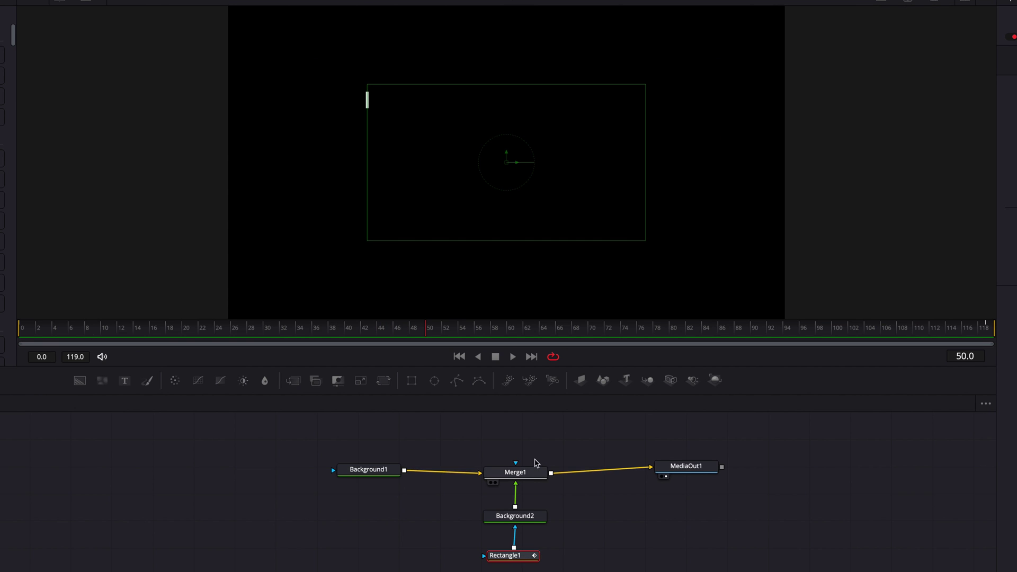
pyautogui.click(25, 332)
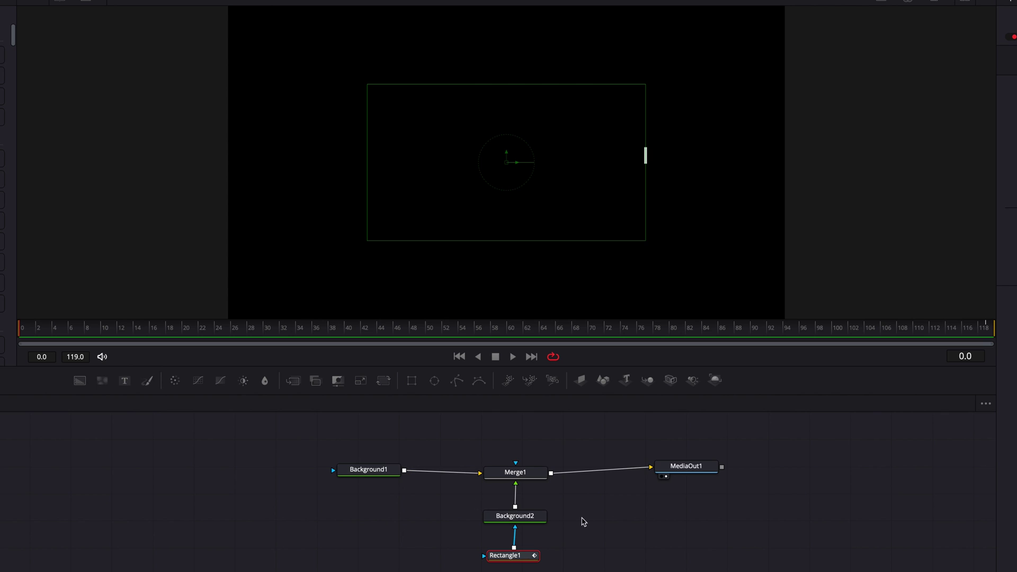
# Step: Insert a Duplicate effect between Background2 and Merge1 and set its Copies to 40
pyautogui.moveTo(515, 472); pyautogui.dragTo(514, 454)
pyautogui.moveTo(515, 515); pyautogui.dragTo(512, 523)
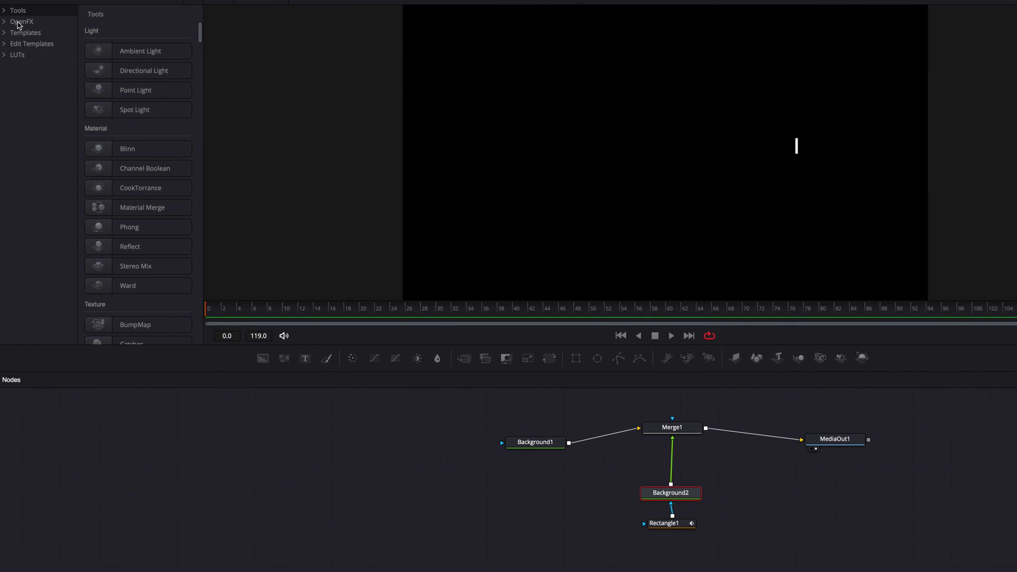
pyautogui.click(4, 10)
pyautogui.click(36, 78)
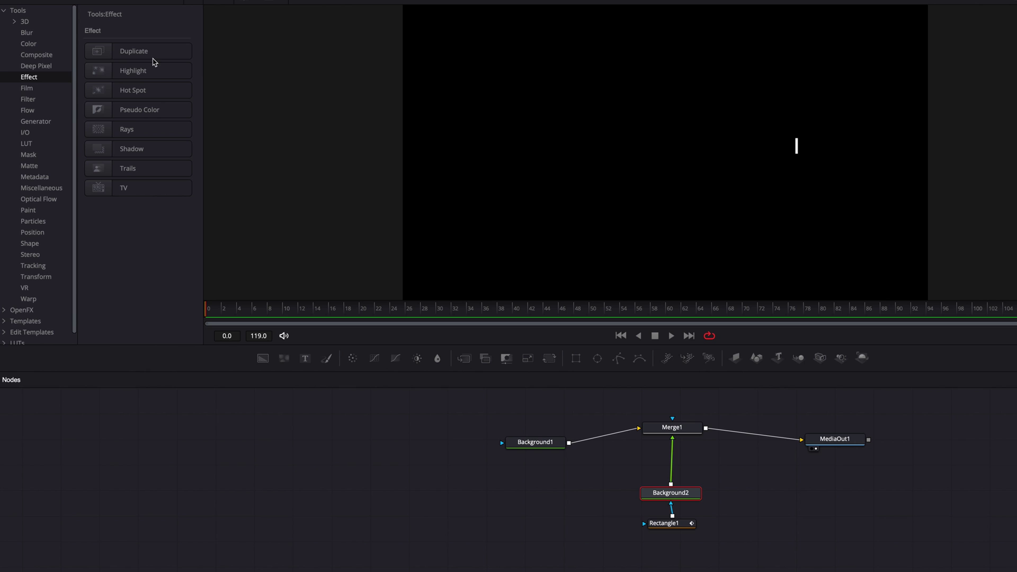
pyautogui.moveTo(152, 59); pyautogui.dragTo(676, 464)
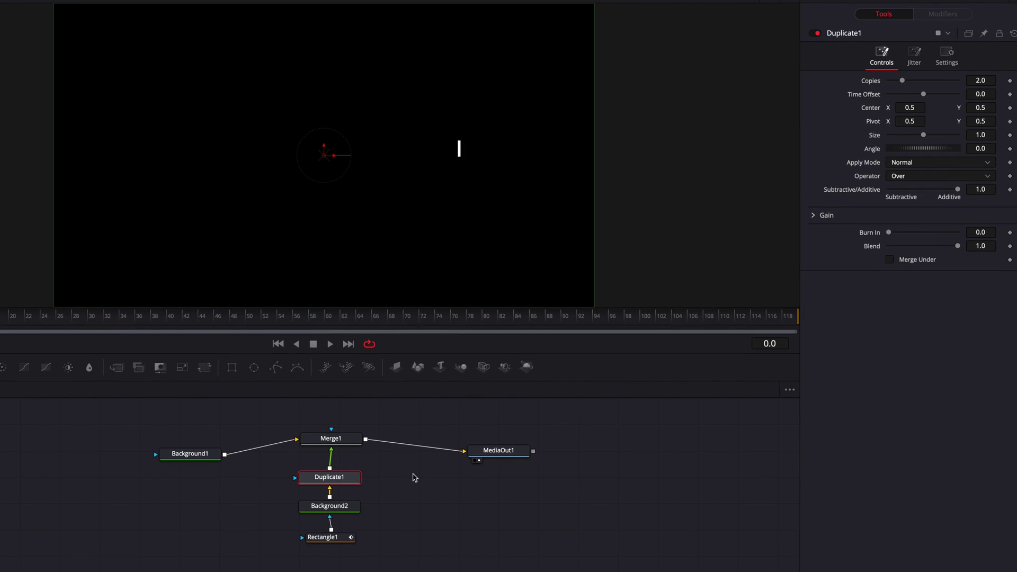
pyautogui.click(992, 80)
pyautogui.press('Return')
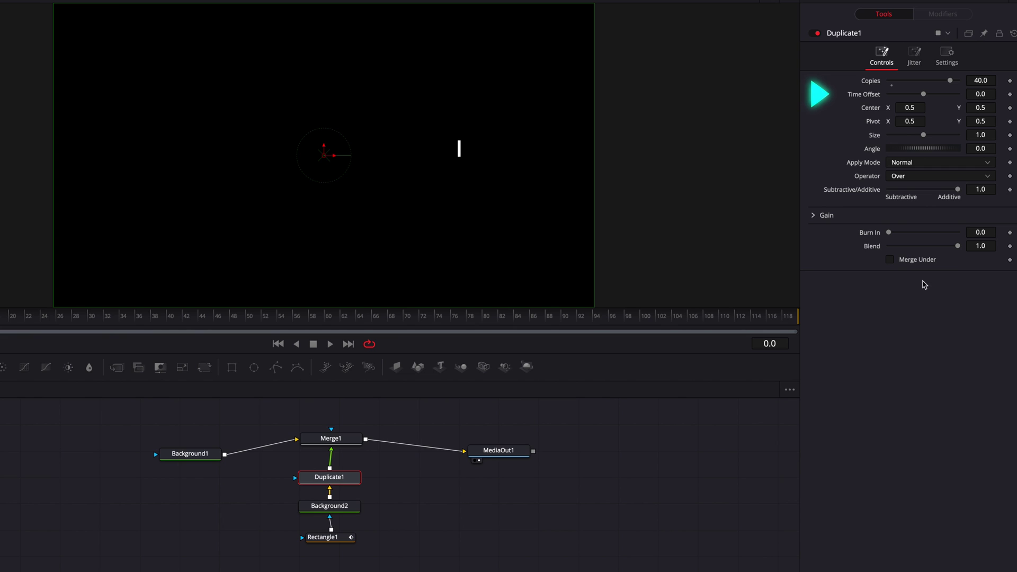
# Step: Spread the duplicated dashes around the rectangle with a Time Offset of 2.96
pyautogui.moveTo(924, 94); pyautogui.dragTo(943, 97)
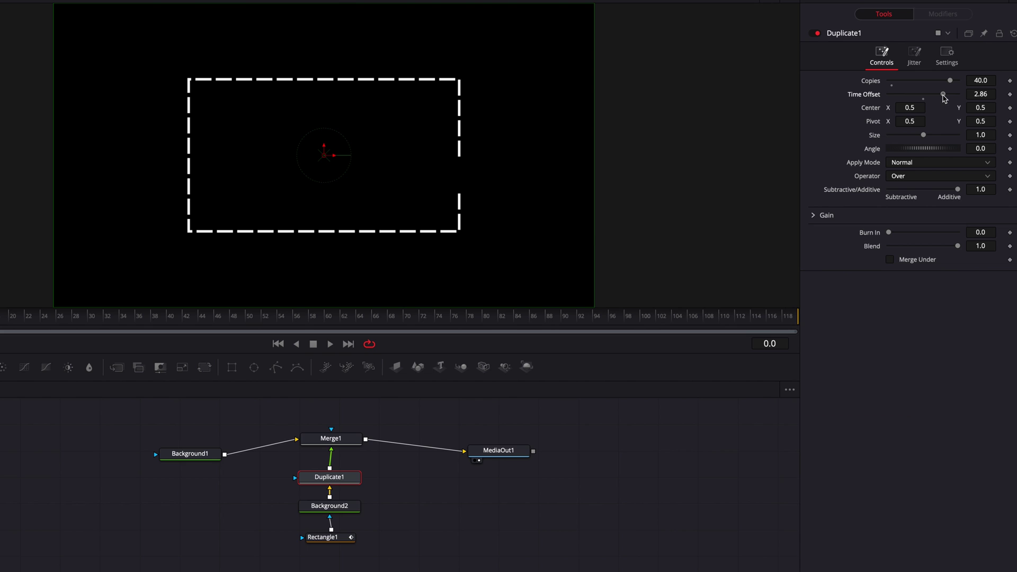
pyautogui.moveTo(944, 95); pyautogui.dragTo(943, 95)
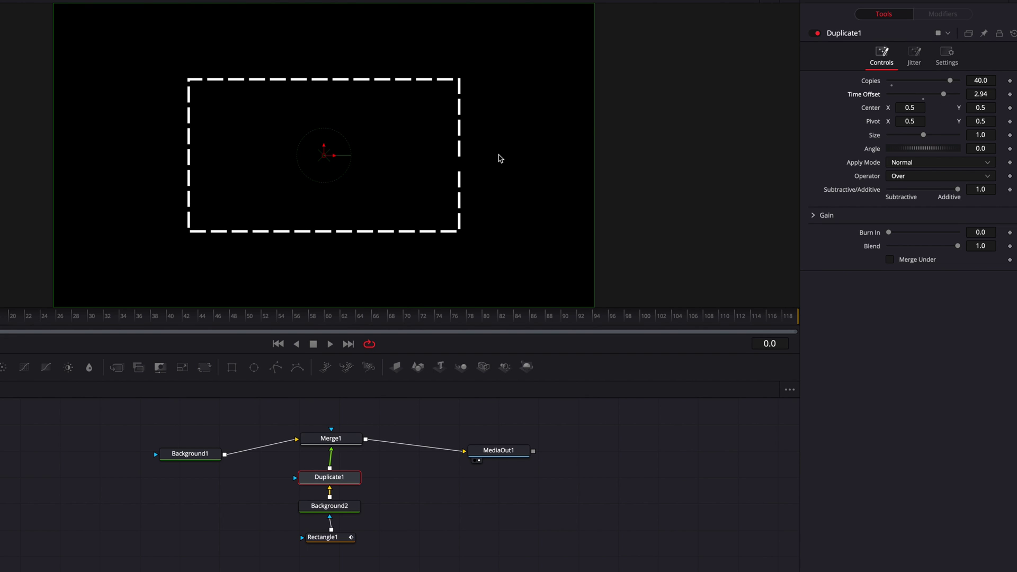
pyautogui.scroll(2, 498, 159)
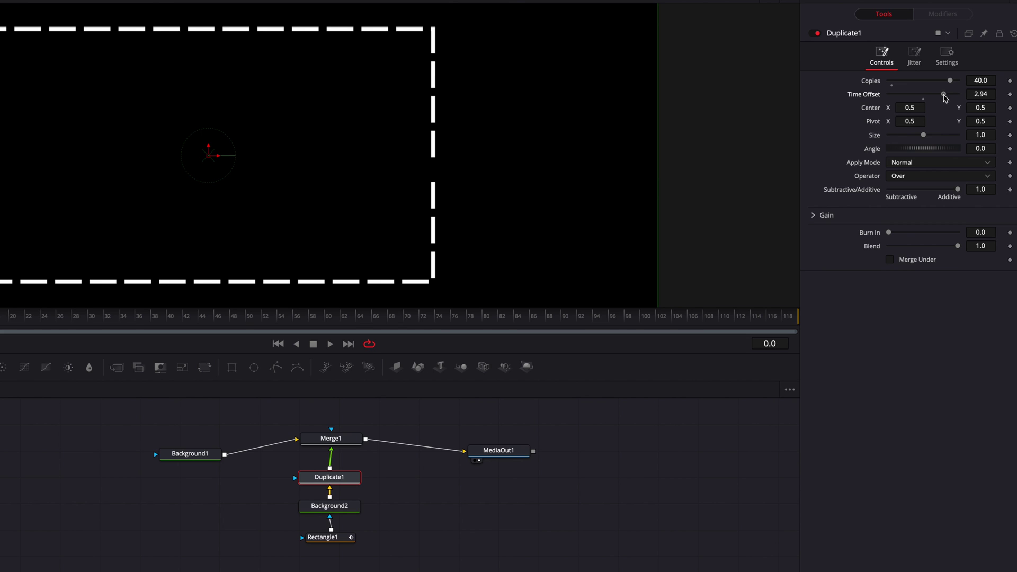
pyautogui.moveTo(943, 95); pyautogui.dragTo(944, 95)
pyautogui.click(975, 94)
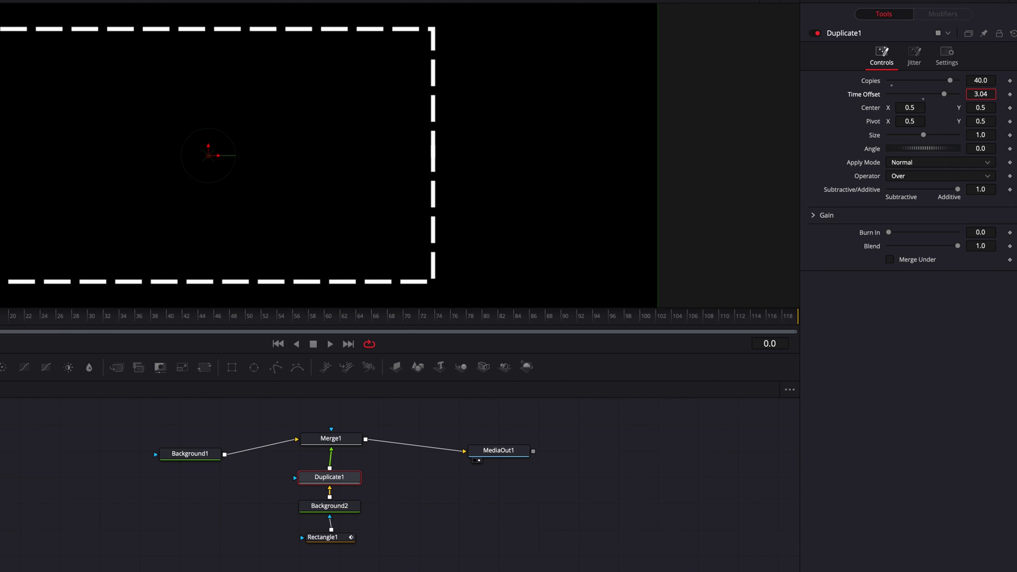
pyautogui.scroll(2, 975, 94)
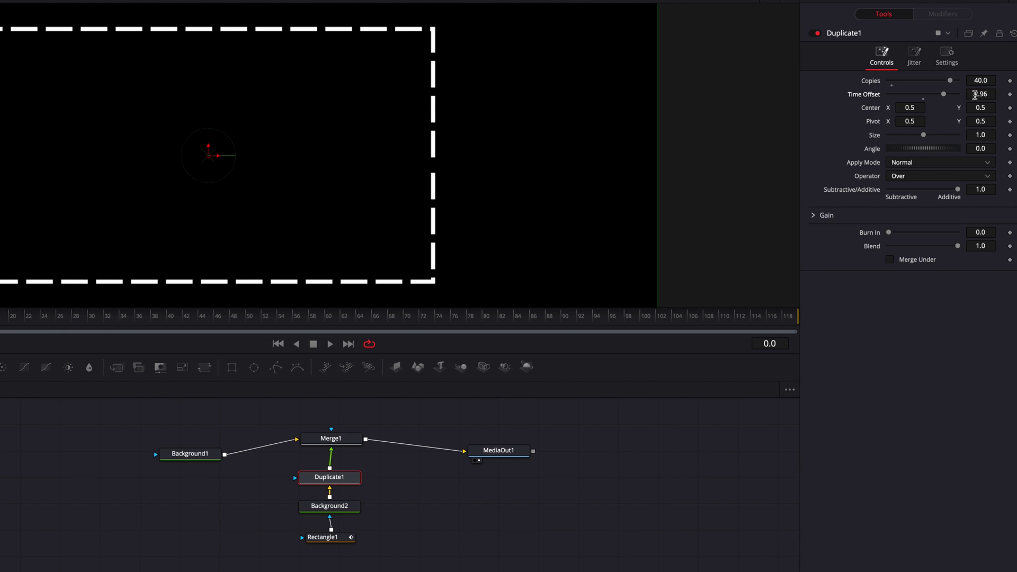
# Step: Drive Duplicate1's Time Offset with the expression 119/Copies, linking it to the Copies parameter
pyautogui.rightClick(869, 98)
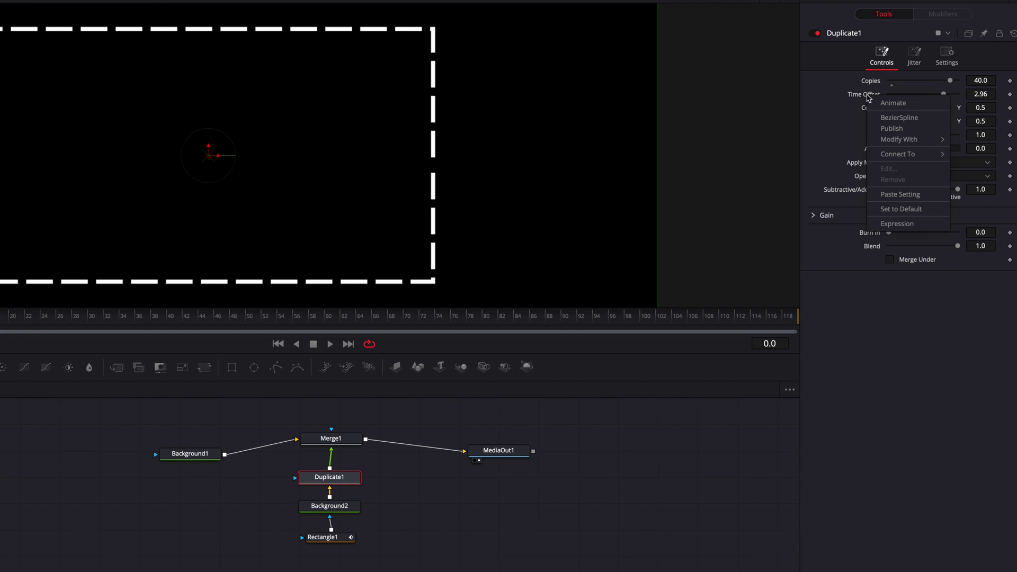
pyautogui.click(933, 226)
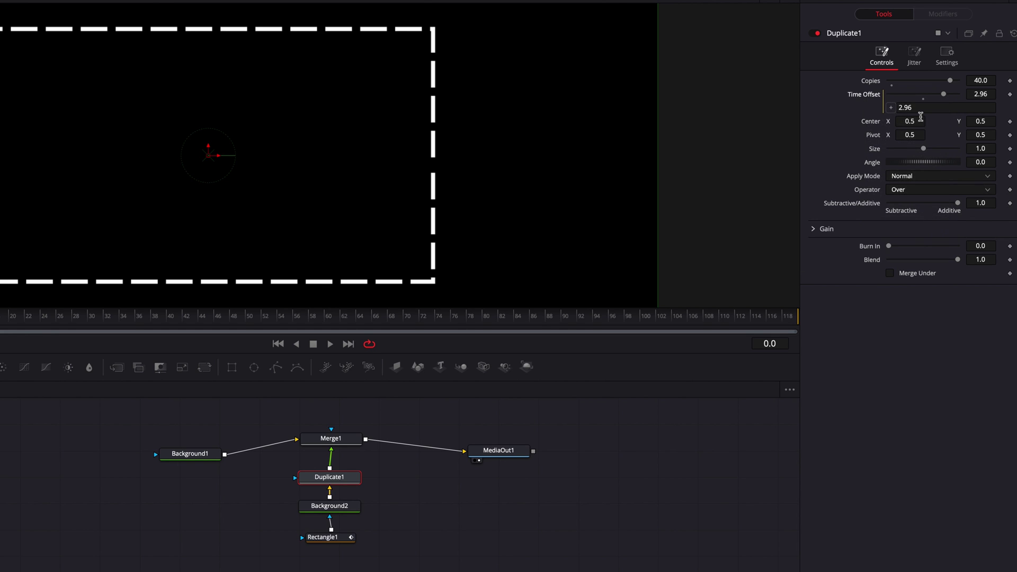
pyautogui.press('BackSpace')
pyautogui.press('BackSpace')
pyautogui.press('BackSpace')
pyautogui.press('BackSpace')
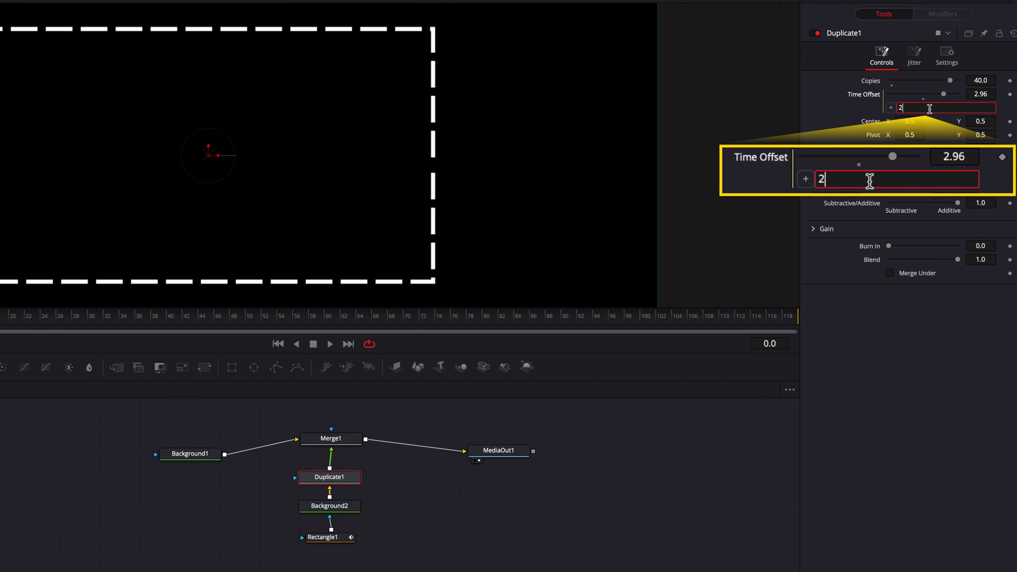
pyautogui.write('119')
pyautogui.write('/')
pyautogui.press('Return')
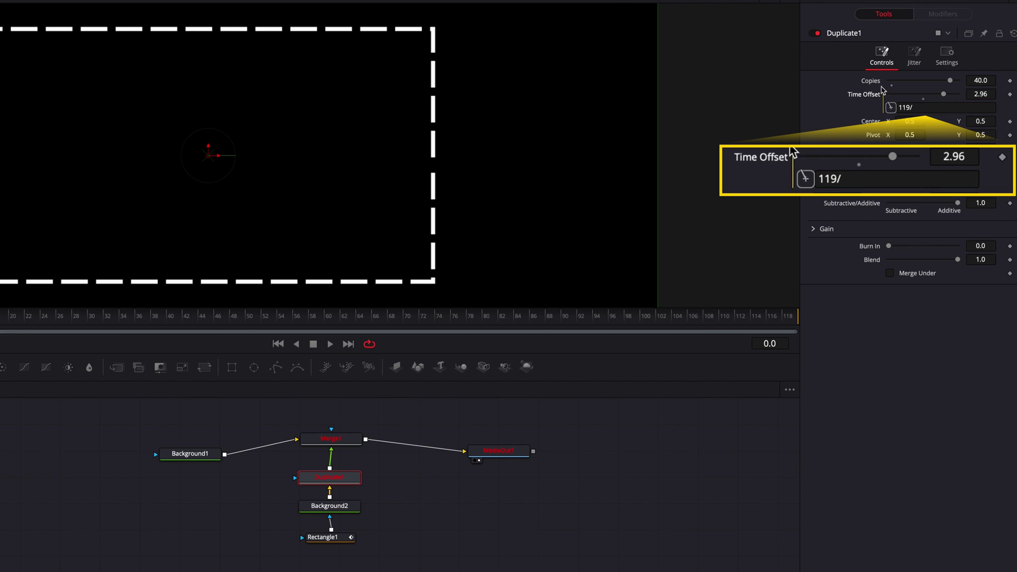
pyautogui.moveTo(882, 90); pyautogui.dragTo(872, 82)
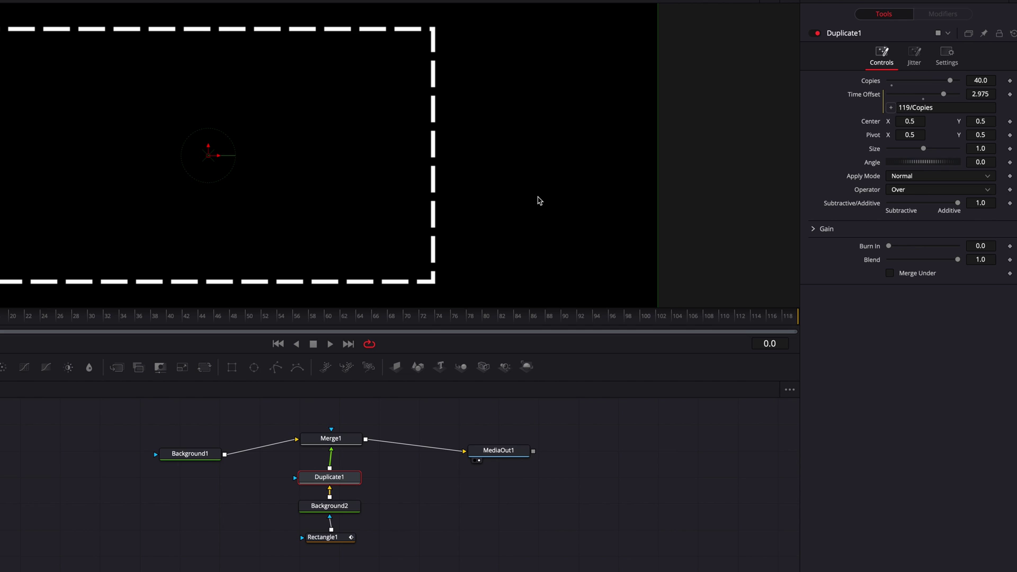
# Step: Test the dash spacing with Duplicate1's Copies at 30 and 20, and set it back to 40
pyautogui.hotkey('ctrl', 'f')
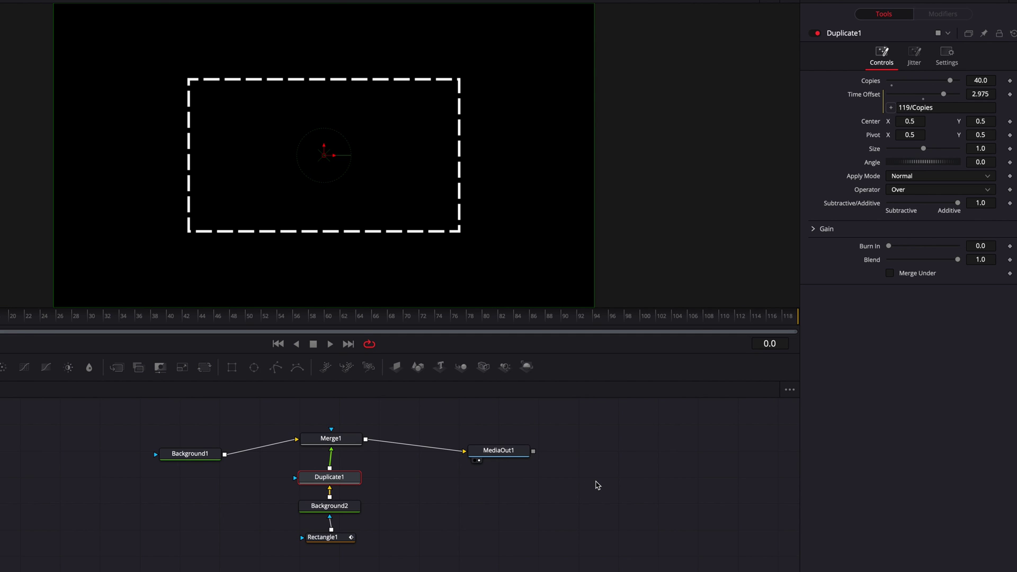
pyautogui.click(996, 83)
pyautogui.write('30')
pyautogui.press('Tab')
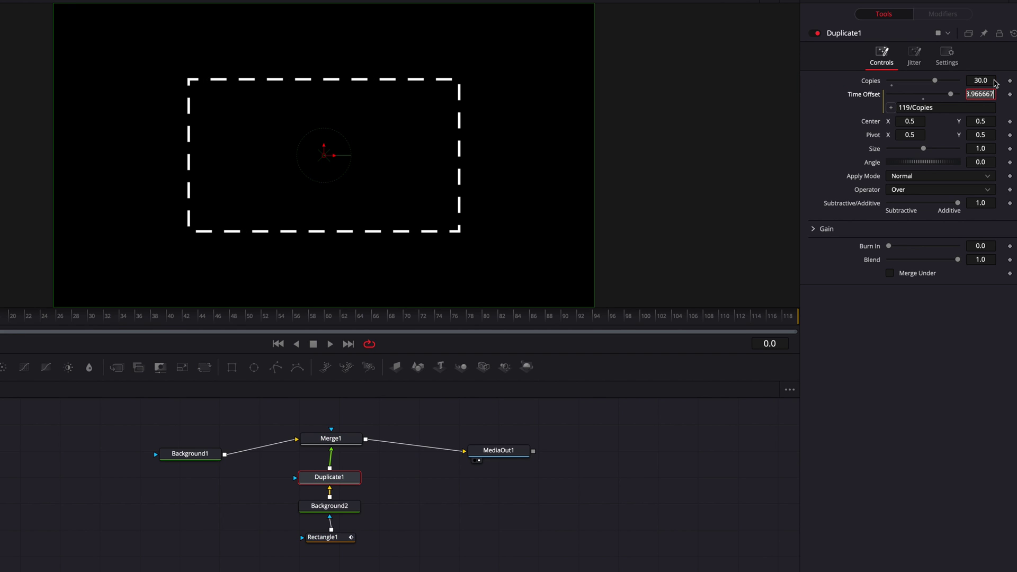
pyautogui.click(994, 81)
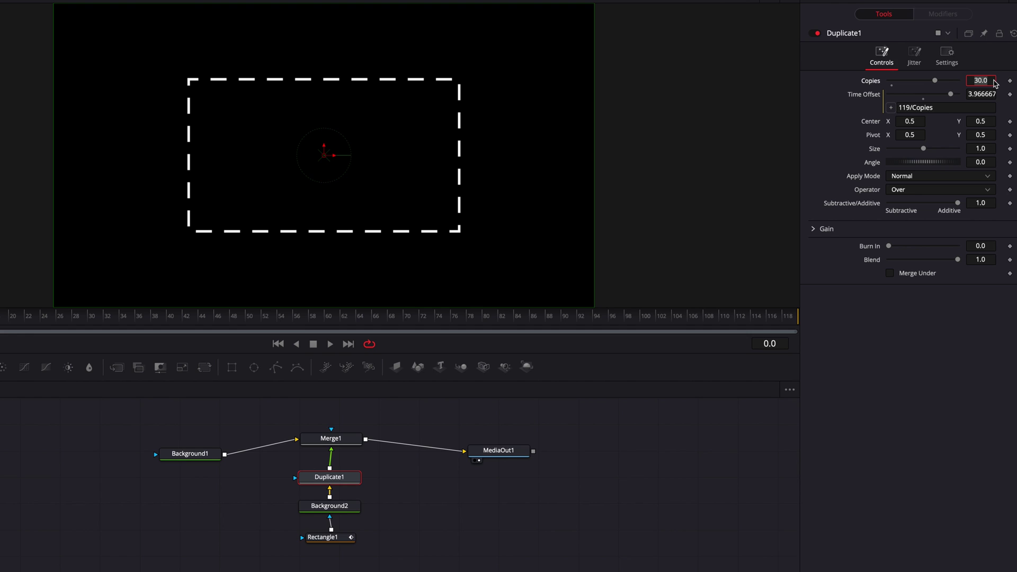
pyautogui.write('20')
pyautogui.press('Tab')
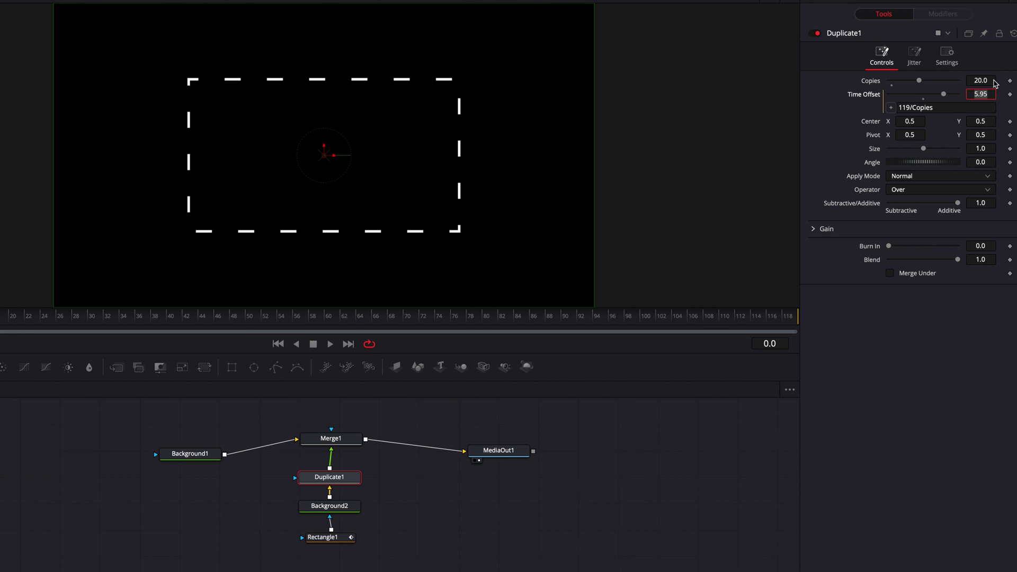
pyautogui.click(995, 82)
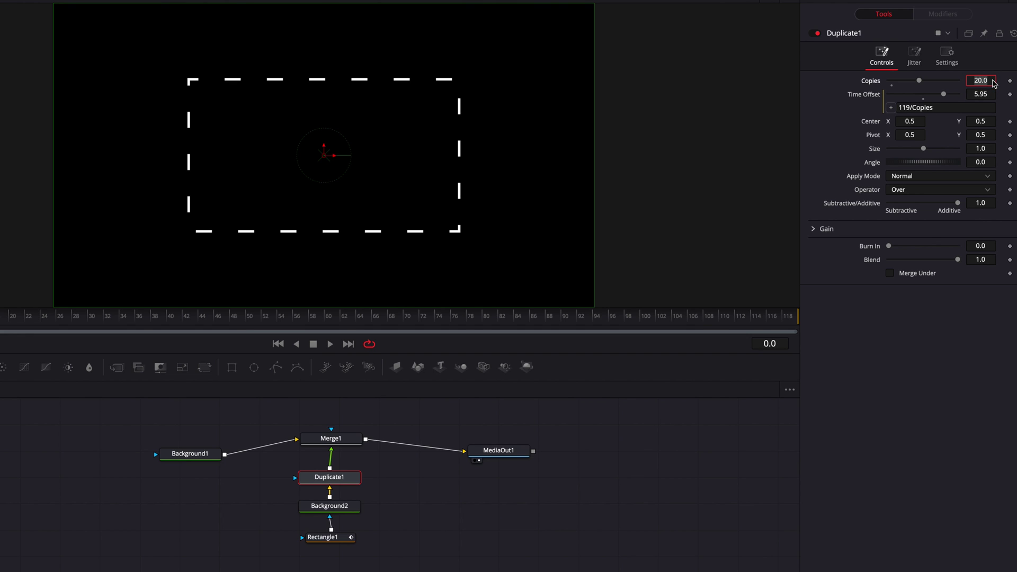
pyautogui.write('40')
pyautogui.press('Return')
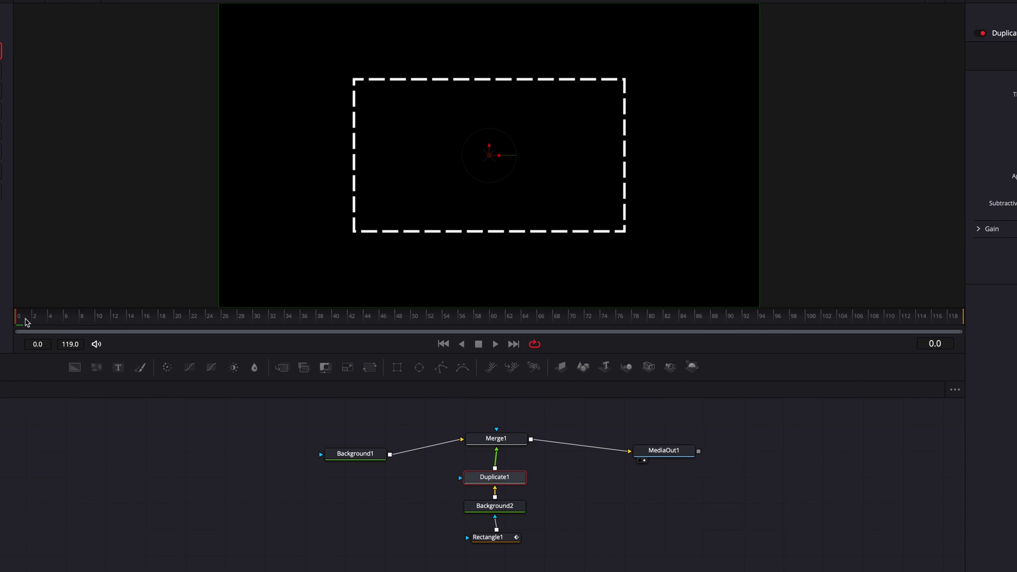
# Step: Scrub the opening frames to frame 11 and the last frames to 119, and return to frame 0
pyautogui.moveTo(25, 323); pyautogui.dragTo(102, 322)
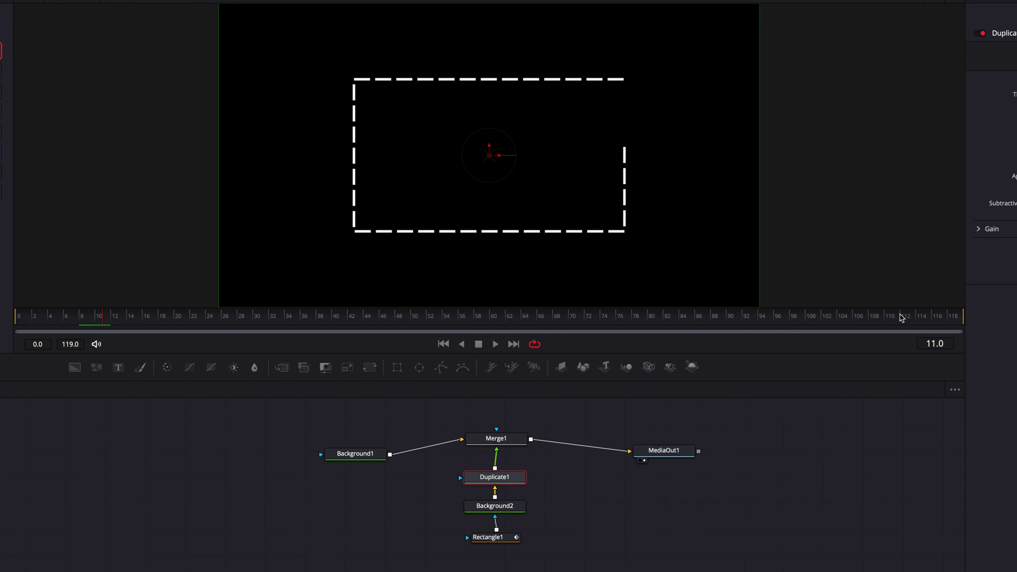
pyautogui.moveTo(880, 321); pyautogui.dragTo(957, 321)
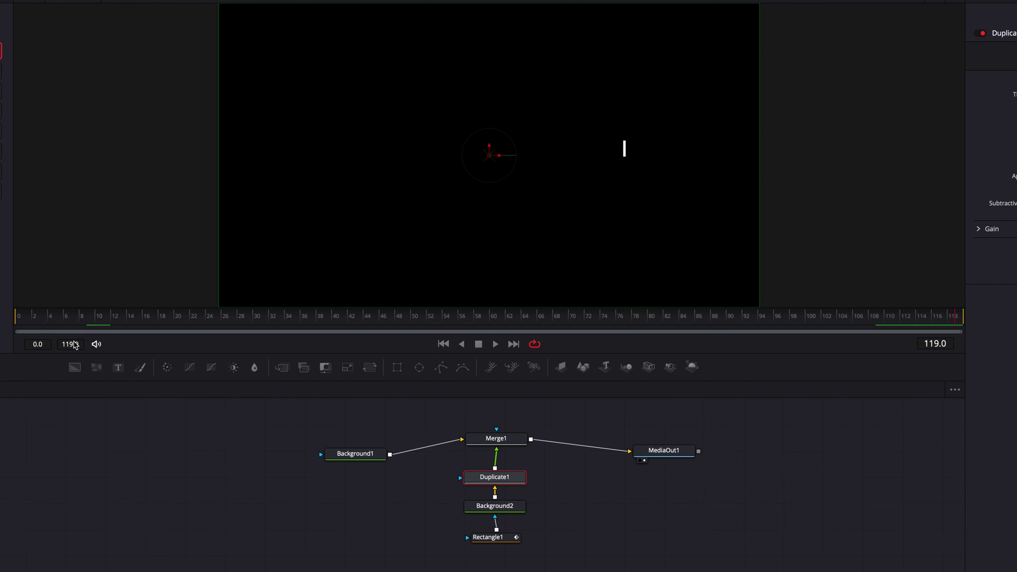
pyautogui.press('Home')
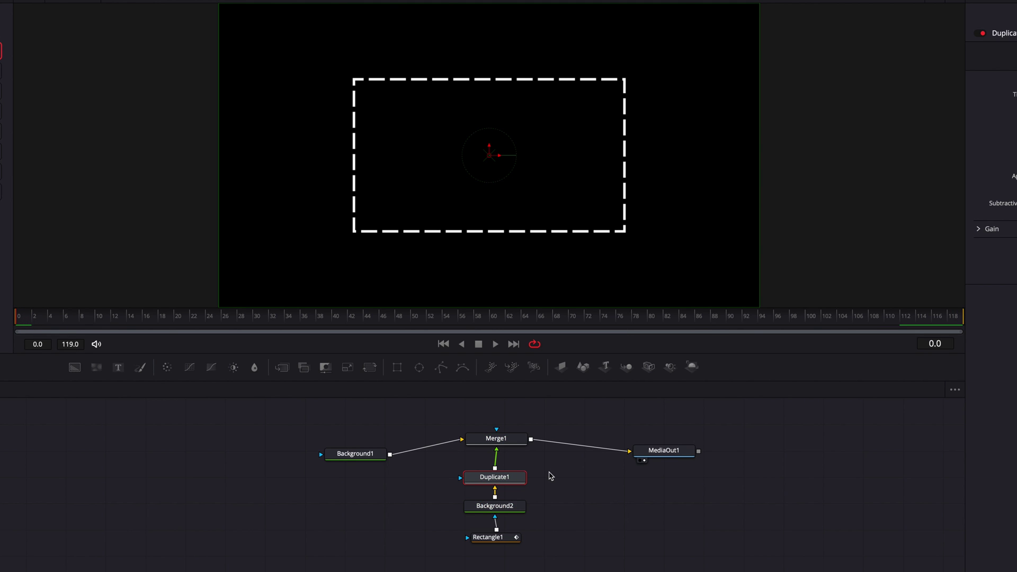
# Step: Move Duplicate1, Background2 and Rectangle1 away from Merge1 and insert a copy of Duplicate1 between Duplicate1 and Merge1
pyautogui.moveTo(539, 480); pyautogui.dragTo(456, 545)
pyautogui.moveTo(495, 506); pyautogui.dragTo(493, 528)
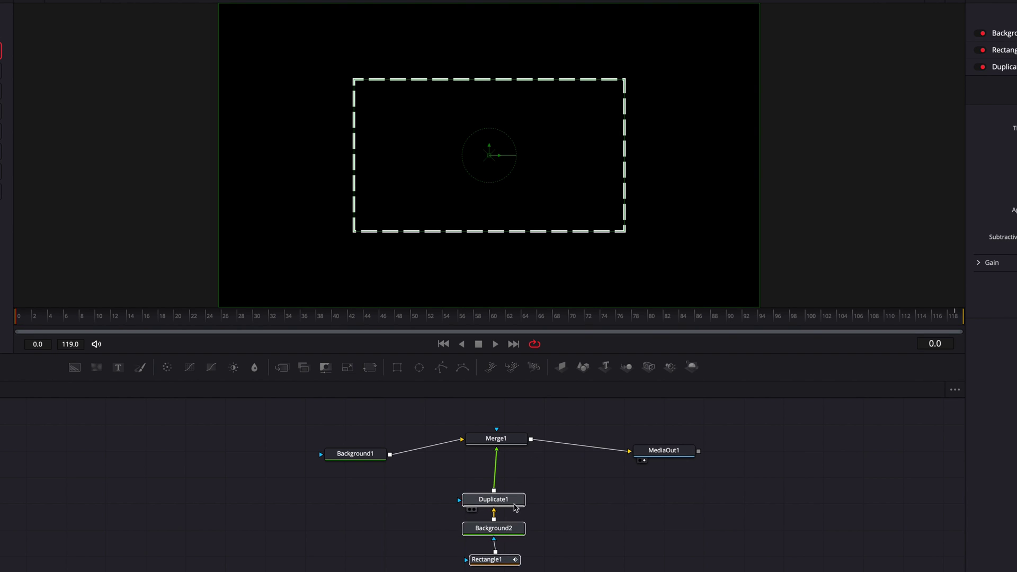
pyautogui.click(566, 504)
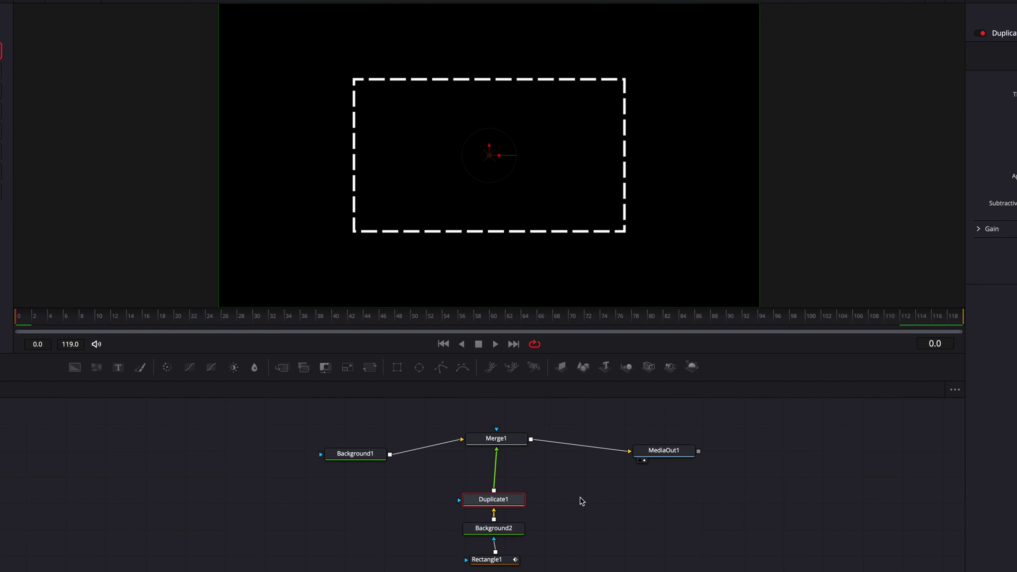
pyautogui.hotkey('ctrl', 'v')
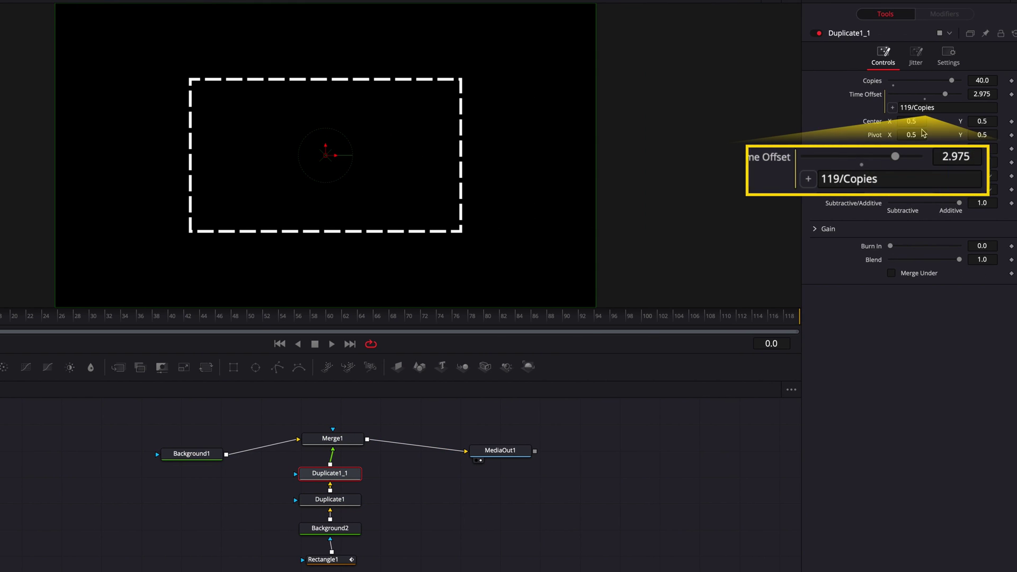
# Step: Change the Time Offset expression of Duplicate1_1 to -119/Copies
pyautogui.click(901, 110)
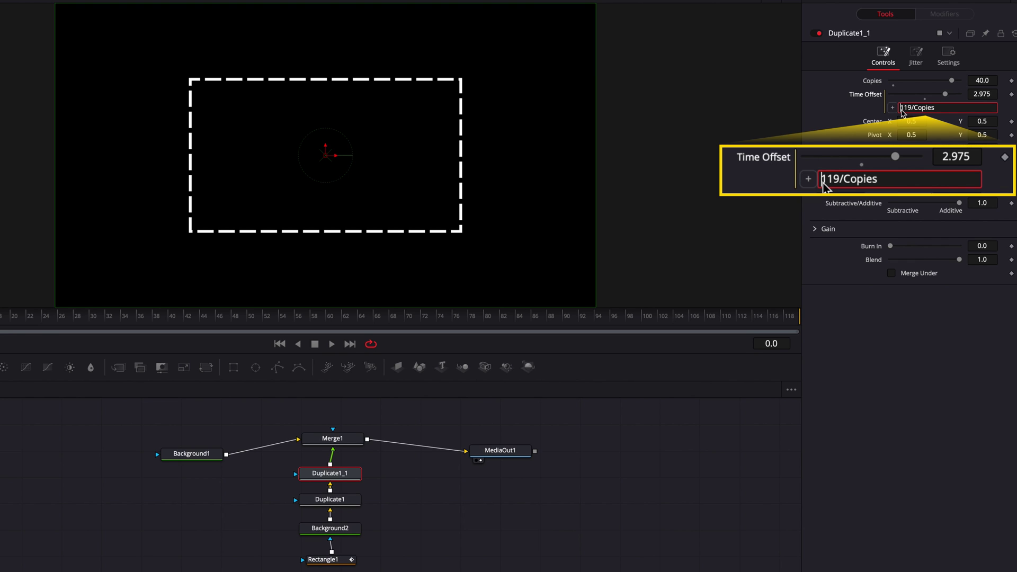
pyautogui.write('-')
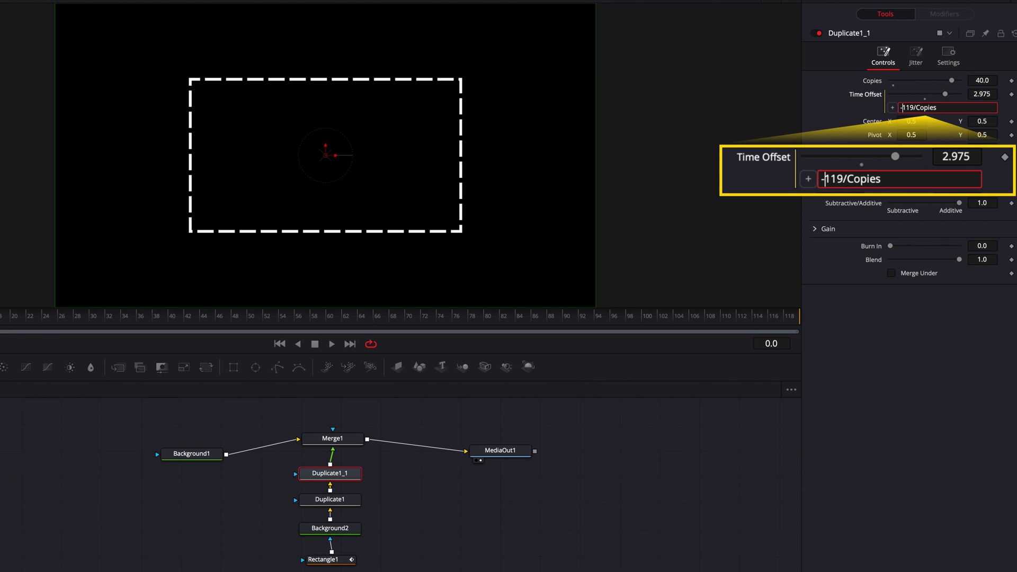
pyautogui.press('Return')
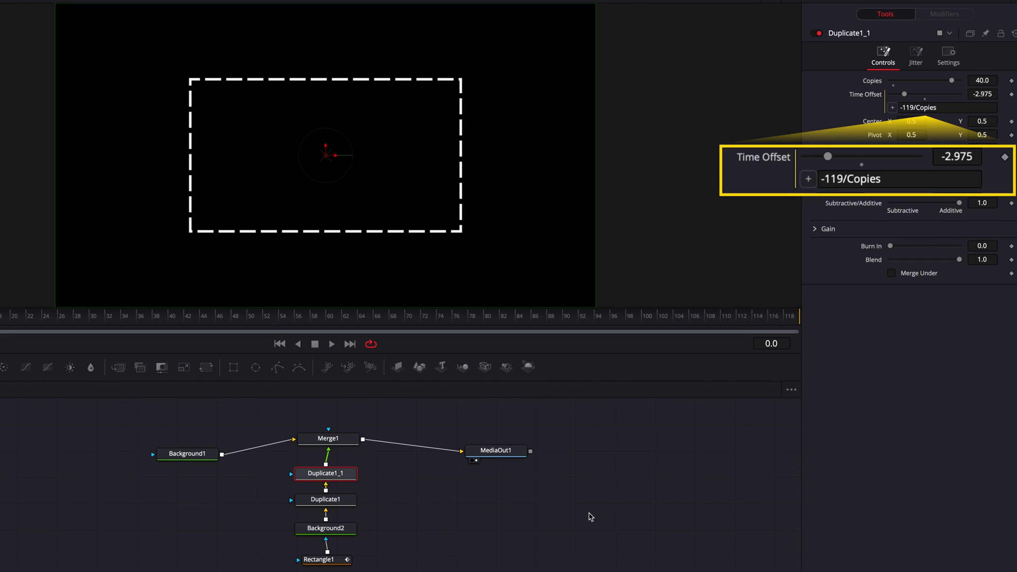
# Step: Play the composition from frame 111 and check the dashed rectangle across the loop
pyautogui.click(729, 318)
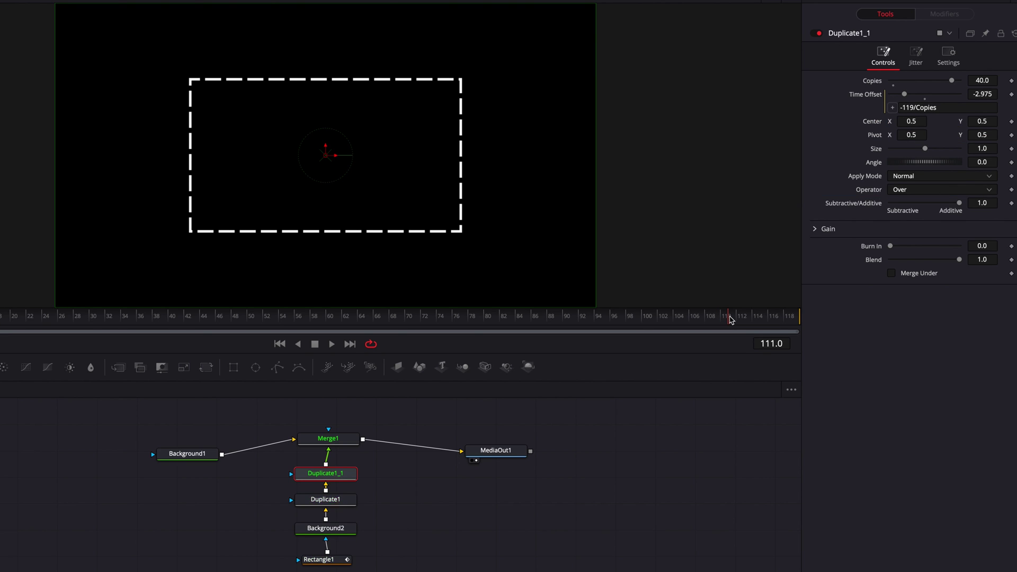
pyautogui.press('space')
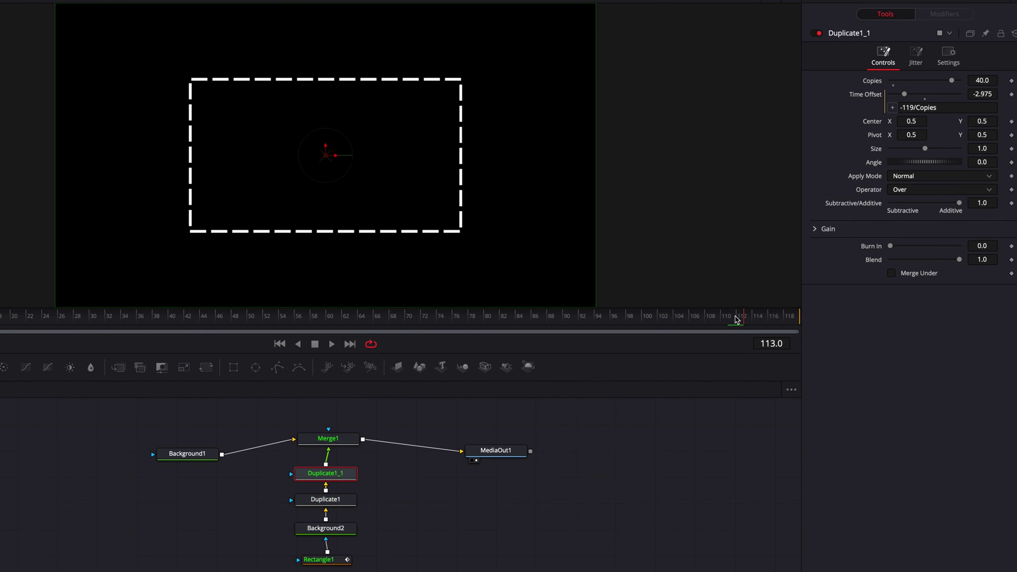
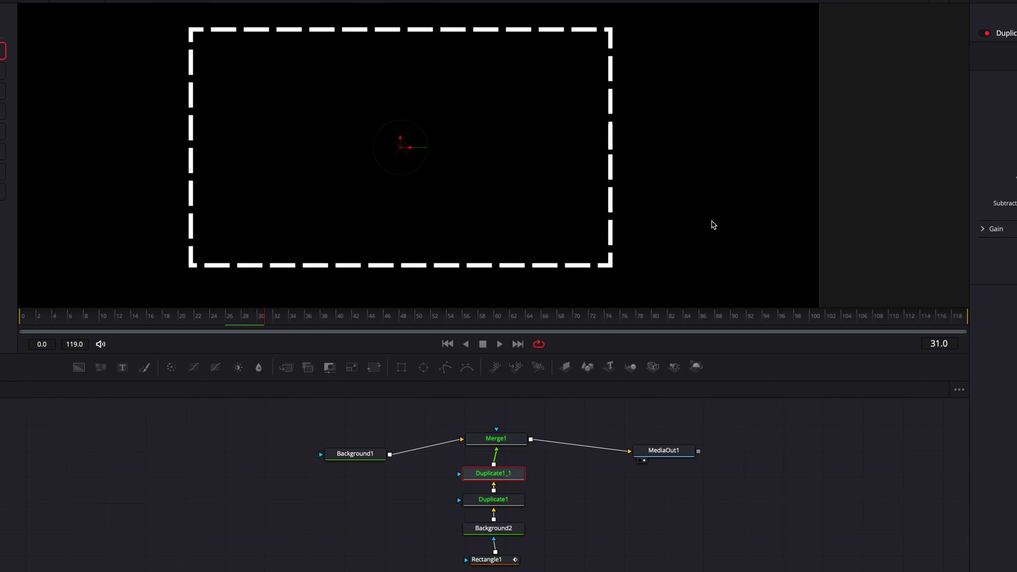
pyautogui.hotkey('ctrl', 'f')
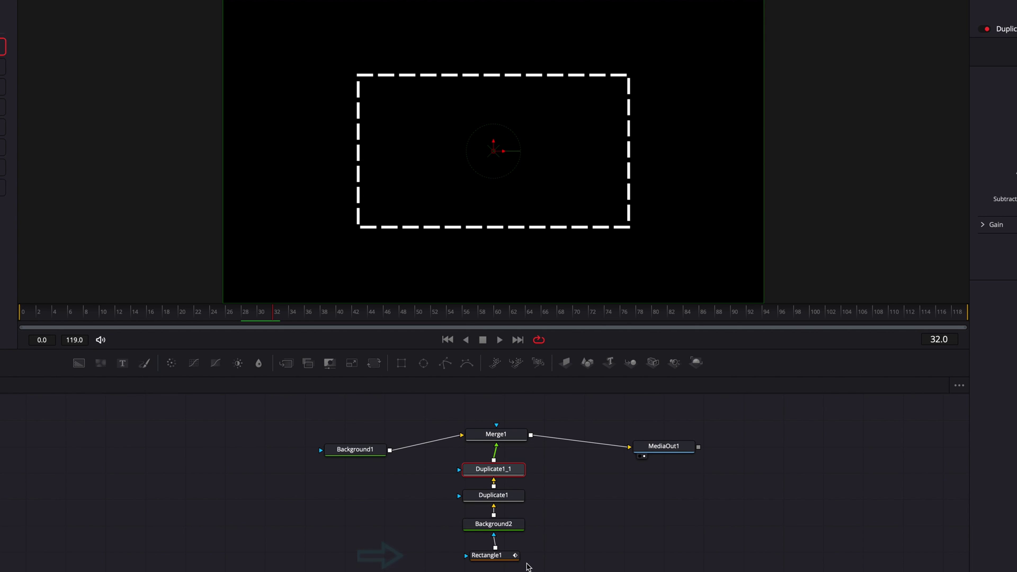
# Step: Keyframe Rectangle1's Level at 1.0 on frame 119 and lower it to its minimum on frame 120
pyautogui.click(507, 556)
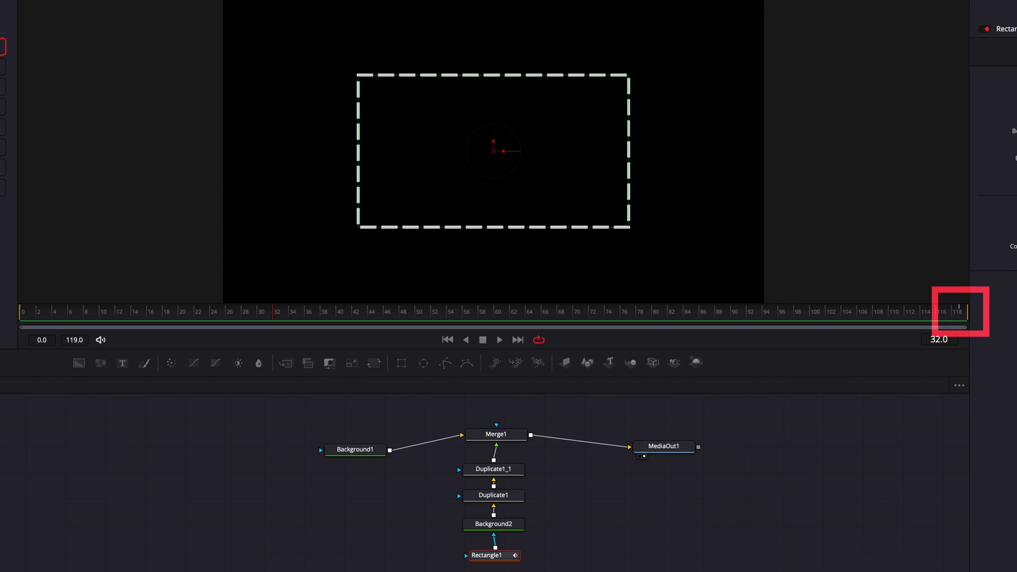
pyautogui.click(961, 316)
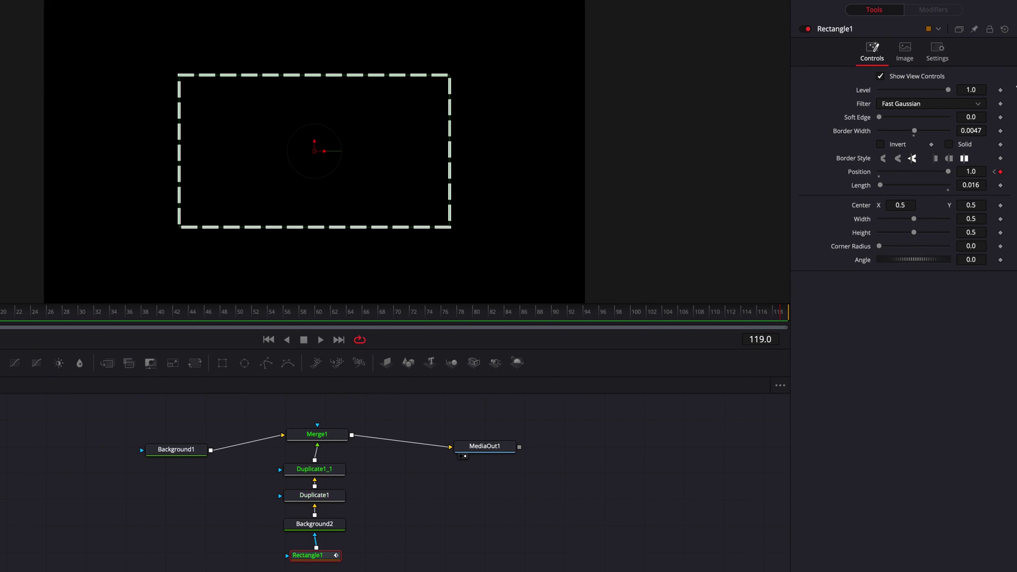
pyautogui.click(1000, 90)
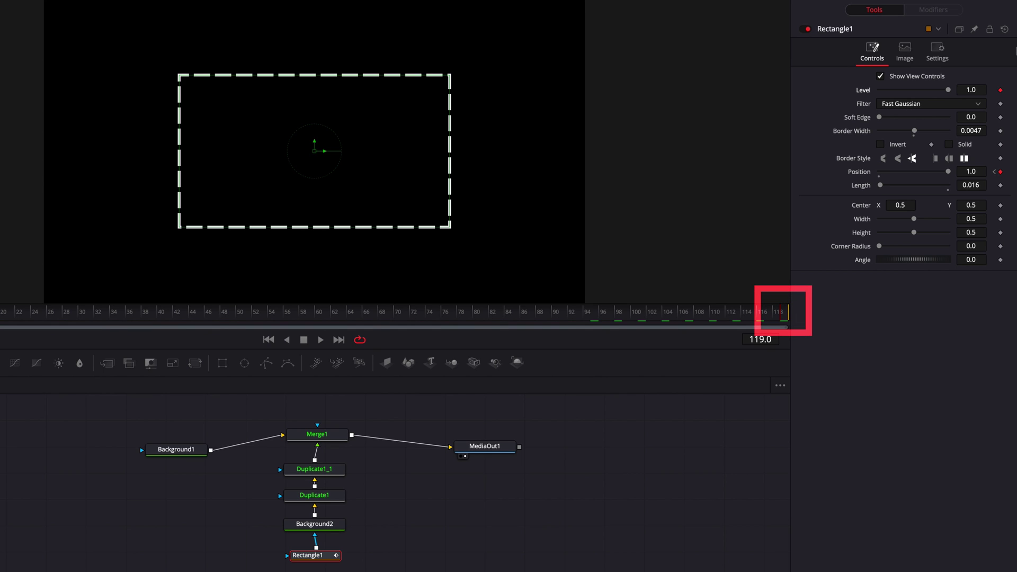
pyautogui.press('Right')
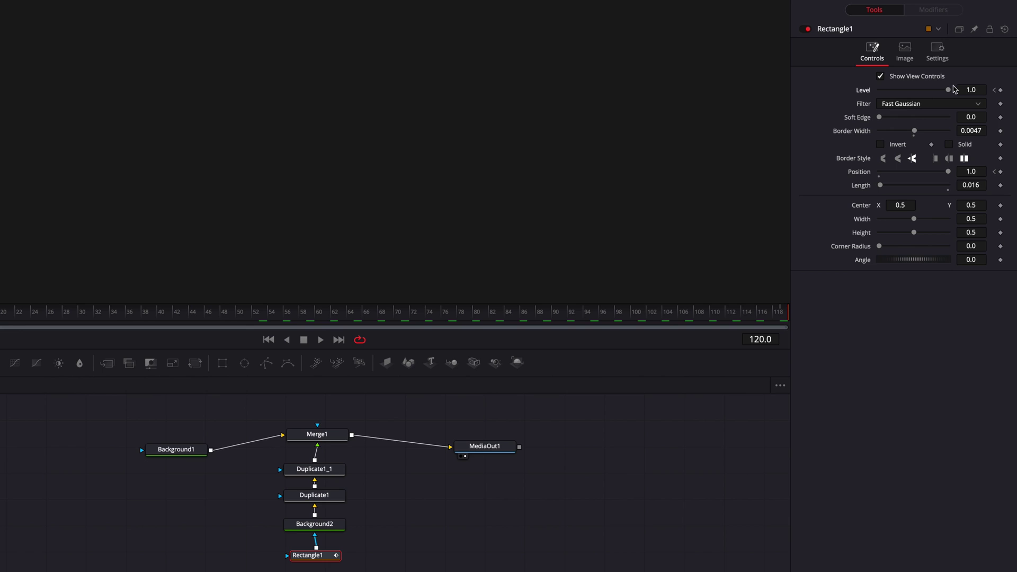
pyautogui.moveTo(949, 89); pyautogui.dragTo(868, 105)
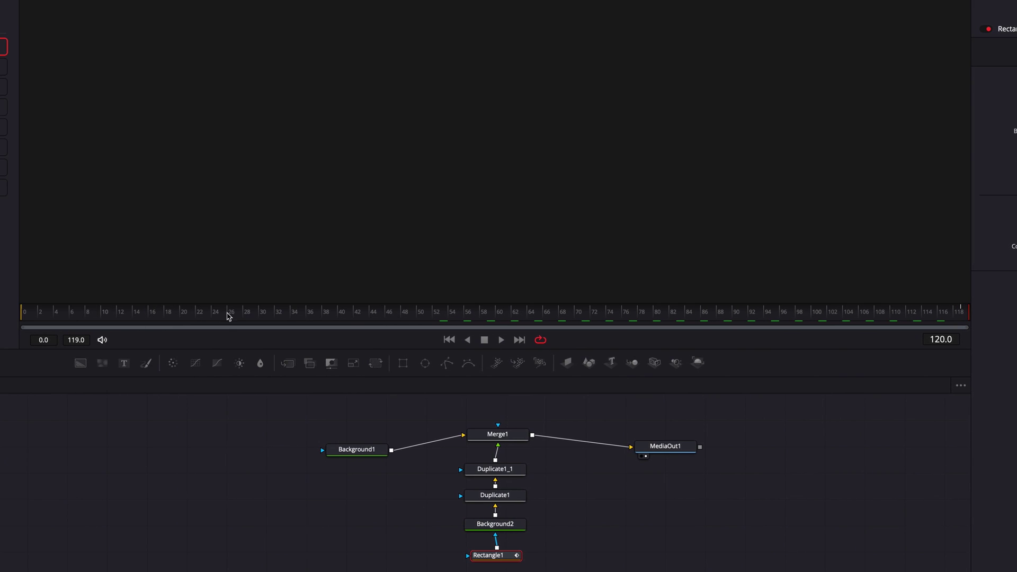
# Step: Examine the dashes on the rectangle's edges frame by frame from about frame 26 to frame 30
pyautogui.click(48, 313)
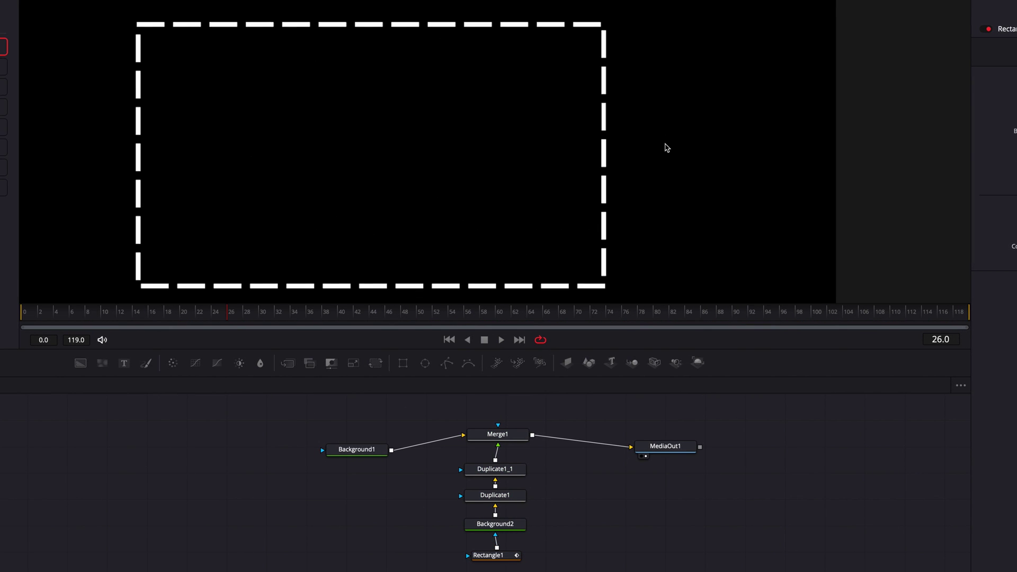
pyautogui.click(220, 316)
pyautogui.press('Right')
pyautogui.press('Right')
pyautogui.press('Right')
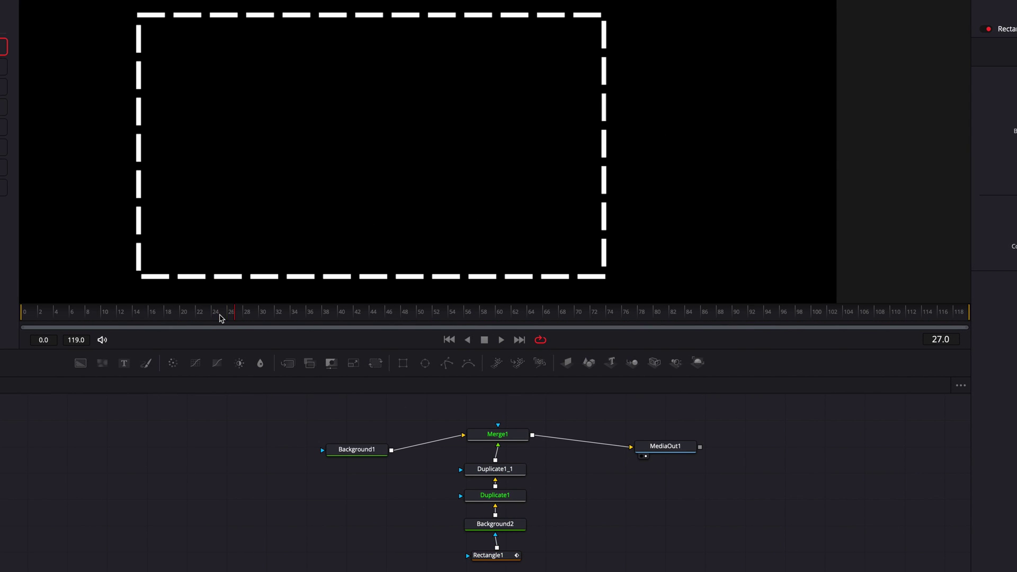
pyautogui.press('Right')
pyautogui.press('Right')
pyautogui.press('Right')
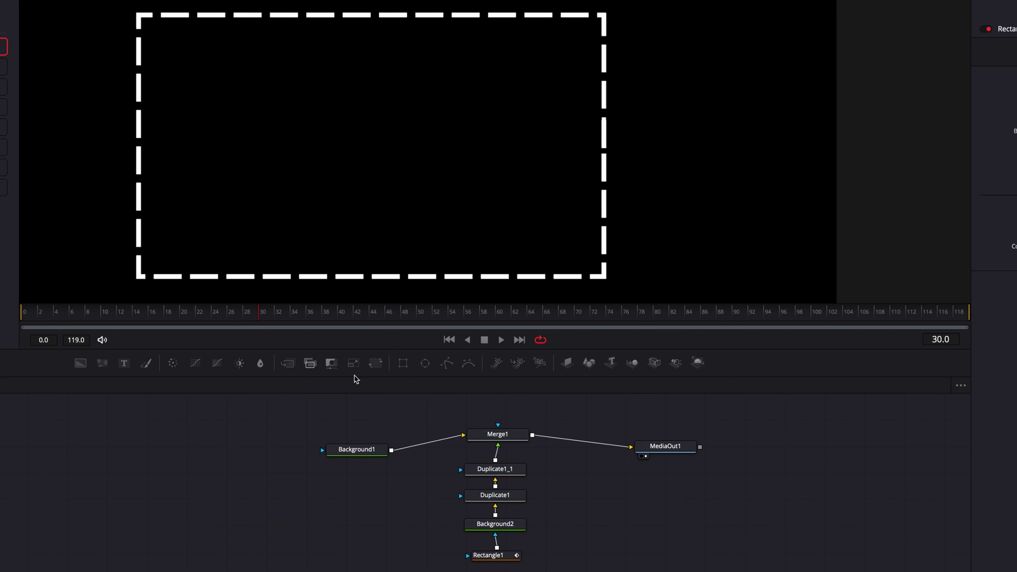
# Step: Set the Subtractive/Additive value of Duplicate1_1 to -1.0
pyautogui.click(513, 473)
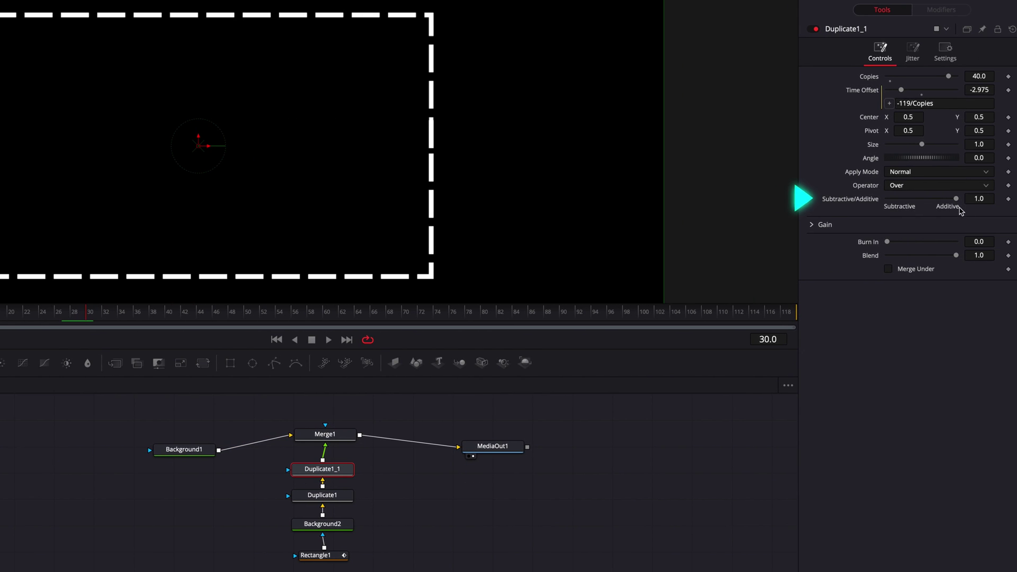
pyautogui.moveTo(956, 199); pyautogui.dragTo(882, 202)
pyautogui.click(993, 199)
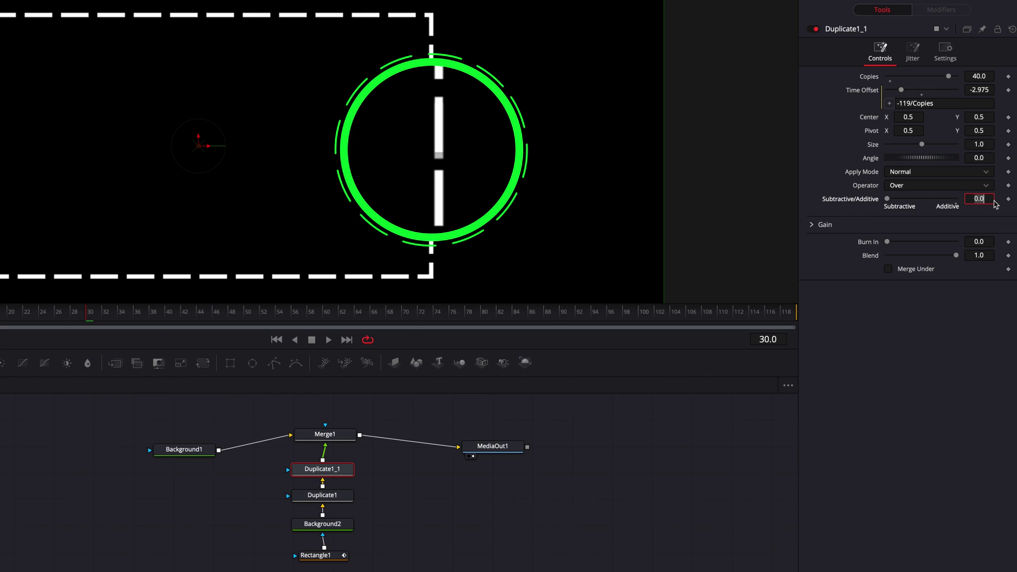
pyautogui.press('Tab')
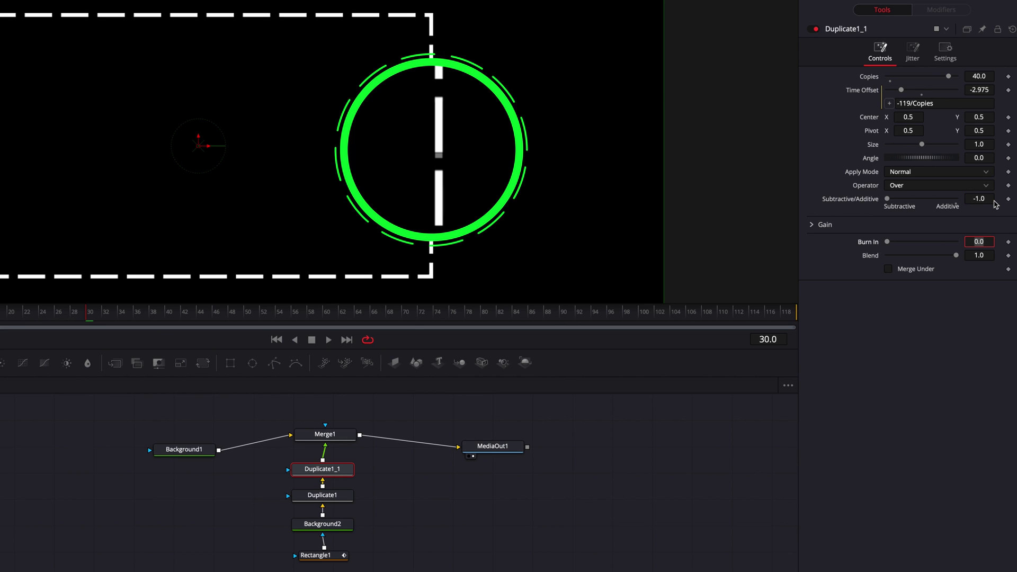
# Step: Set the Subtractive/Additive value of Duplicate1_1 to -3.0
pyautogui.hotkey('shift', 'Tab')
pyautogui.press('Tab')
pyautogui.hotkey('shift', 'Tab')
pyautogui.write('-3')
pyautogui.press('Tab')
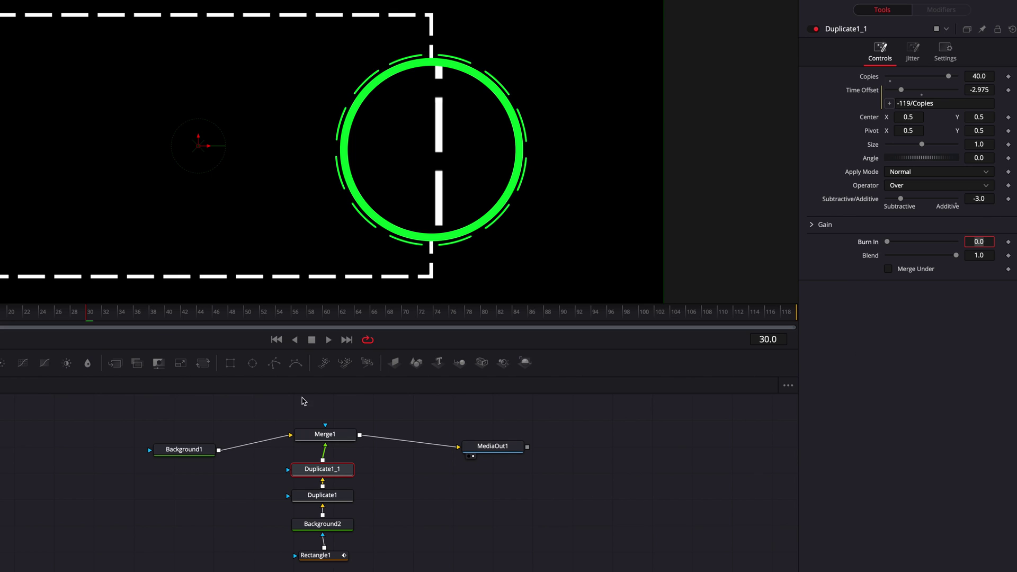
# Step: Examine the dashes frame by frame from frame 24 to frame 30 and fit the whole composition in the viewer
pyautogui.click(42, 317)
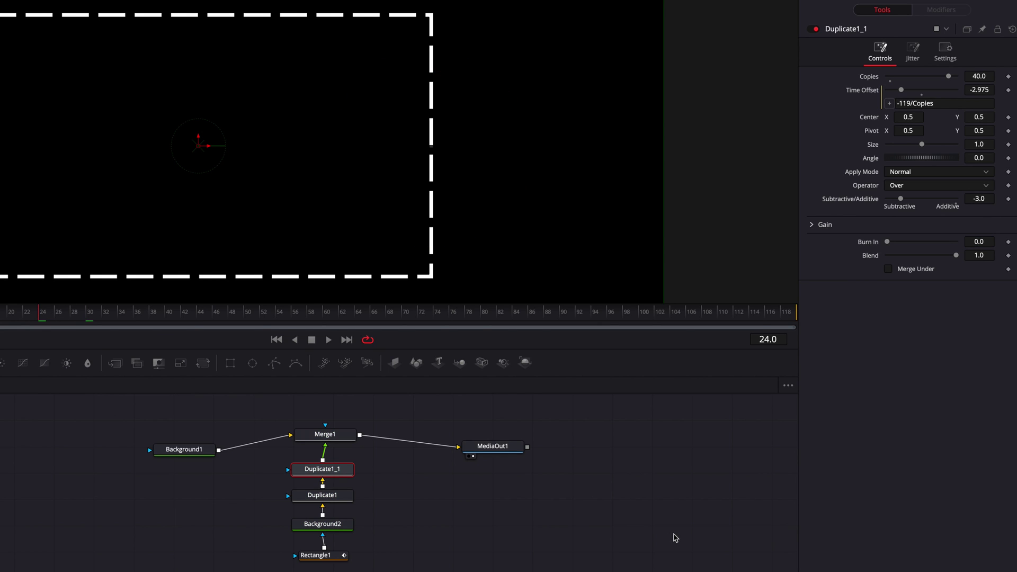
pyautogui.press('Right')
pyautogui.press('Left')
pyautogui.click(991, 201)
pyautogui.press('Tab')
pyautogui.press('Right')
pyautogui.press('Right')
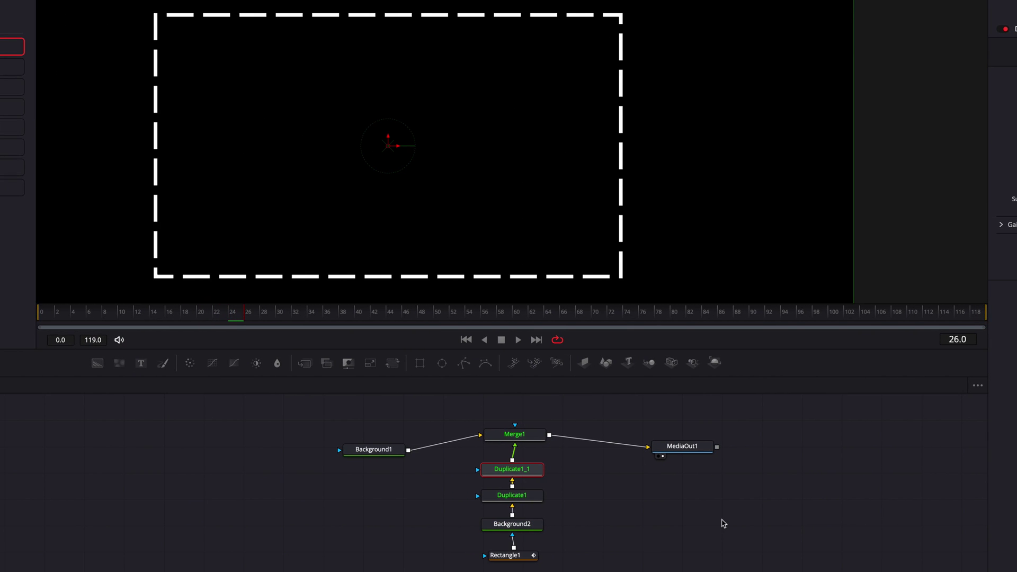
pyautogui.press('Right')
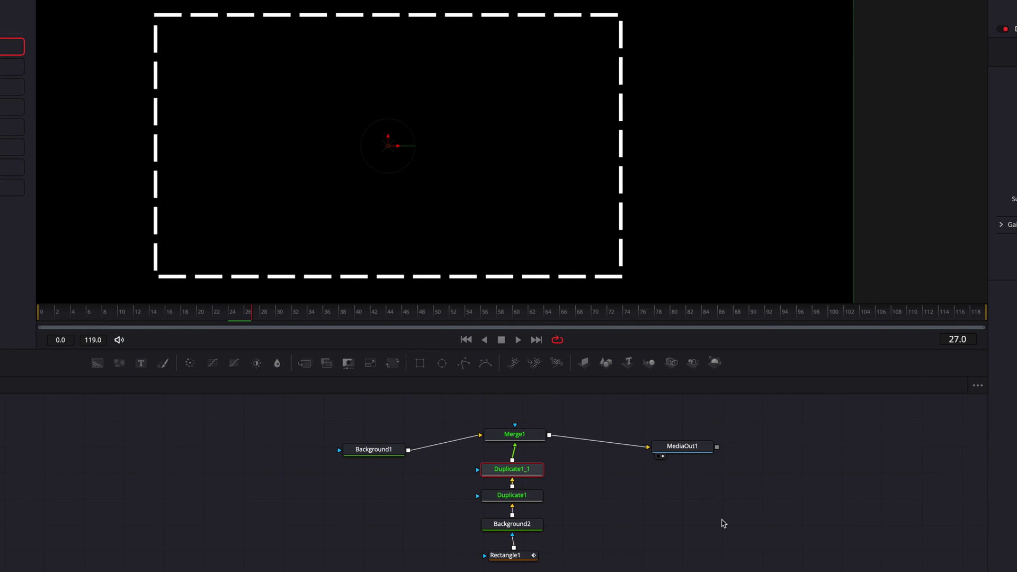
pyautogui.press('Right')
pyautogui.press('Right')
pyautogui.press('Right')
pyautogui.hotkey('ctrl', 'f')
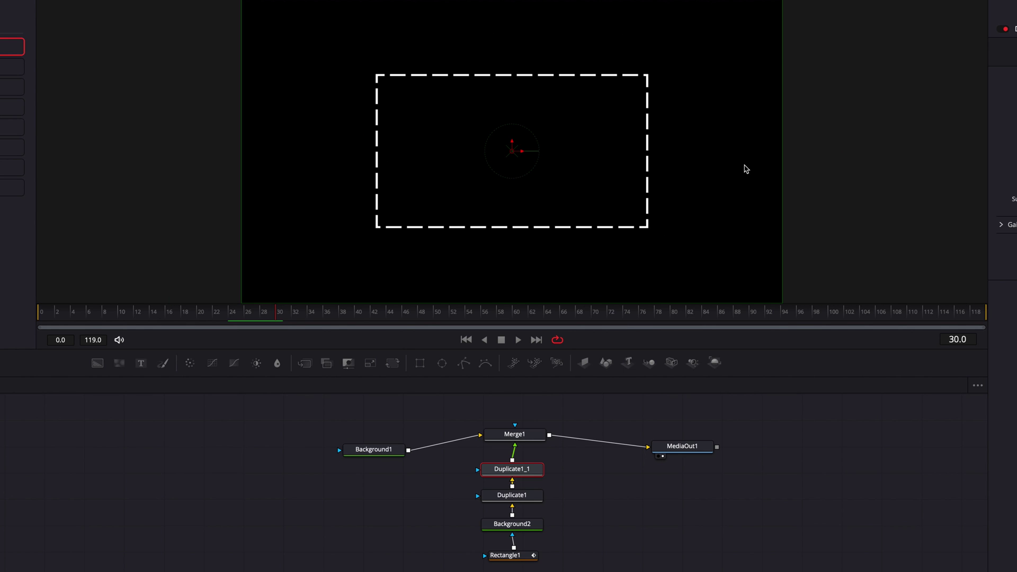
# Step: Return to frame 0, switch to the Edit page and play the Fusion Composition clip from the start
pyautogui.click(41, 312)
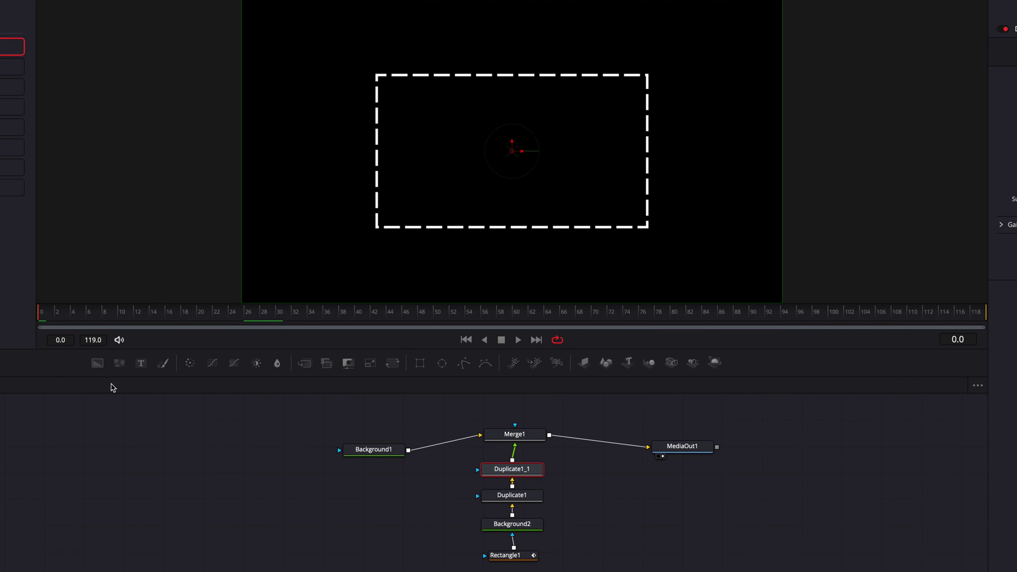
pyautogui.click(466, 563)
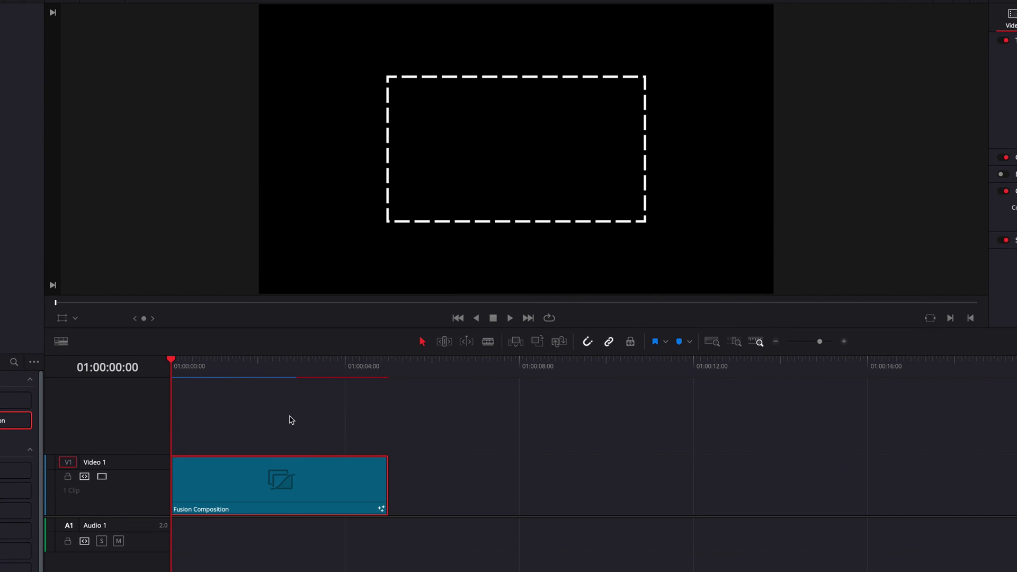
pyautogui.press('space')
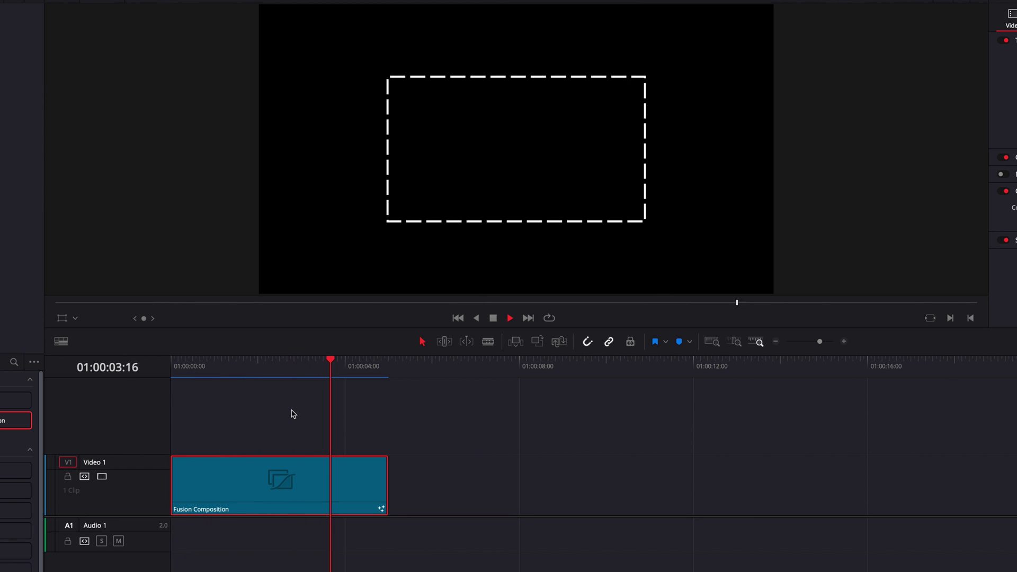
# Step: Examine the clip's dashed rectangle frame by frame from partway through the clip up to 01:00:02:09
pyautogui.click(233, 366)
pyautogui.press('Right')
pyautogui.press('Right')
pyautogui.press('Right')
pyautogui.press('Right')
pyautogui.press('Right')
pyautogui.press('Right')
pyautogui.press('Right')
pyautogui.press('Right')
pyautogui.press('Right')
pyautogui.press('Right')
pyautogui.press('Right')
pyautogui.press('Right')
pyautogui.press('Right')
pyautogui.press('Right')
pyautogui.press('Right')
pyautogui.press('Right')
pyautogui.press('Right')
pyautogui.press('Right')
pyautogui.press('Right')
pyautogui.press('Right')
pyautogui.press('Right')
pyautogui.press('Right')
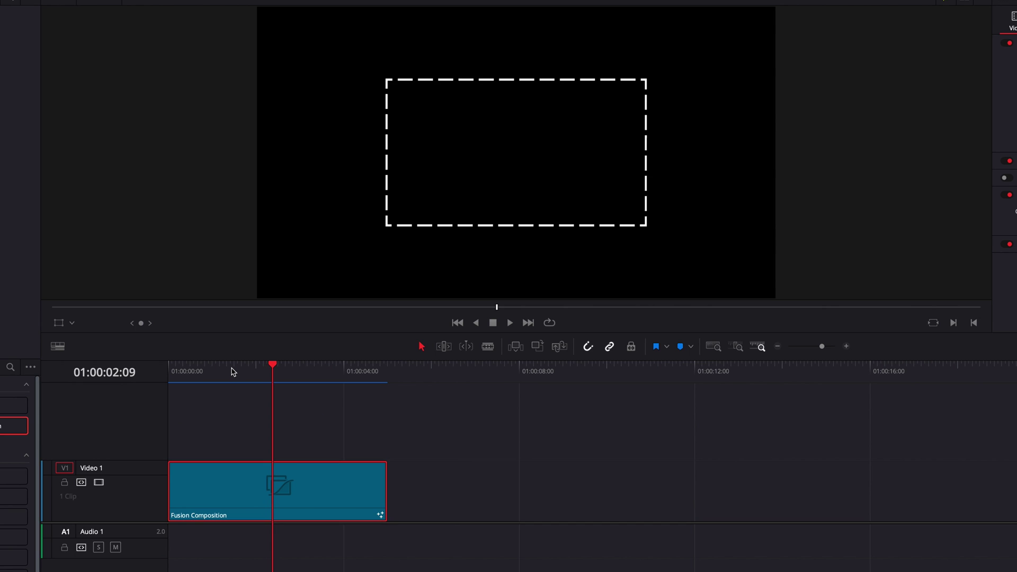
# Step: Play the rest of the clip, replay it from the beginning and return to 01:00:00:00
pyautogui.press('space')
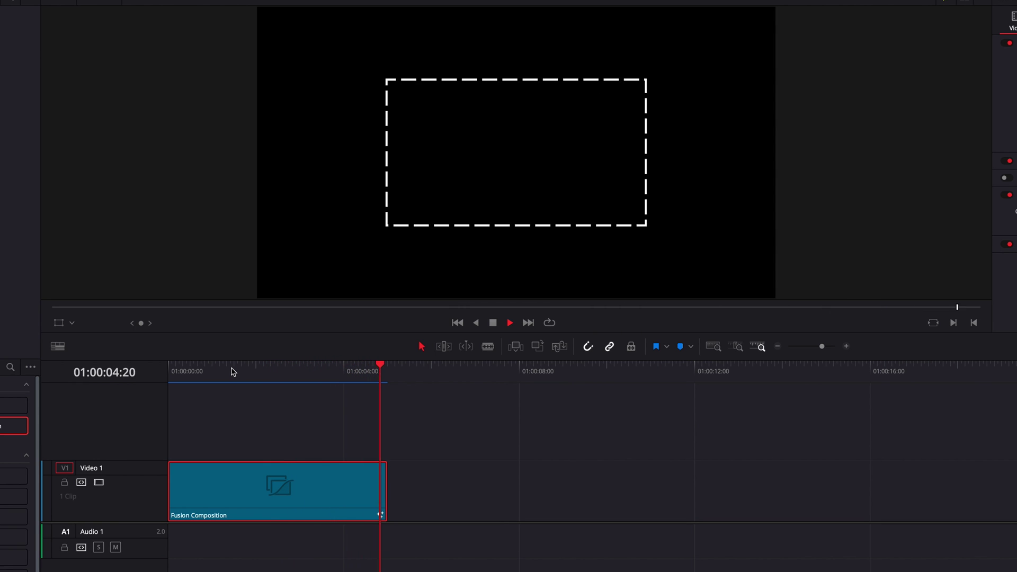
pyautogui.press('Home')
pyautogui.press('space')
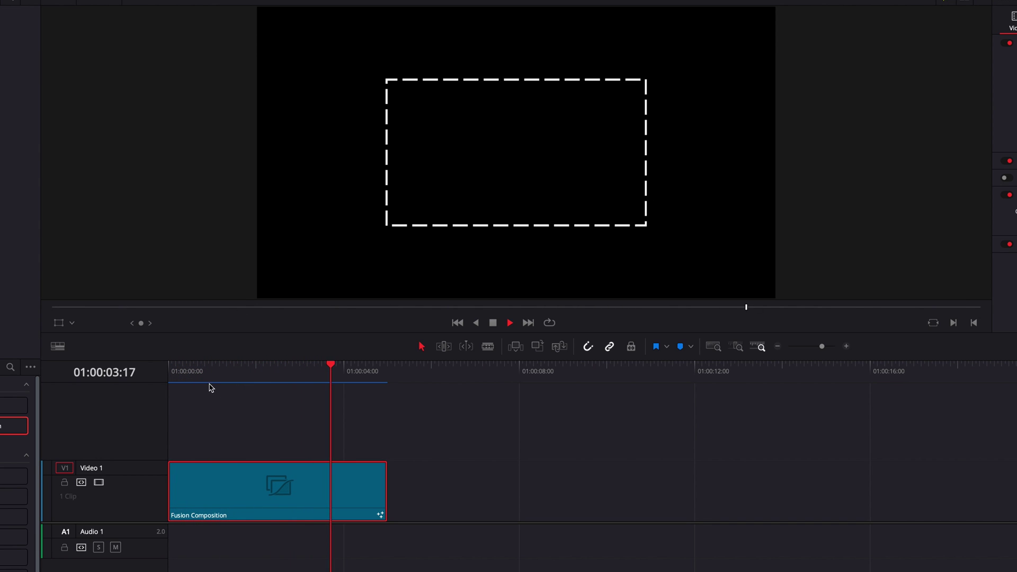
pyautogui.press('space')
pyautogui.press('Home')
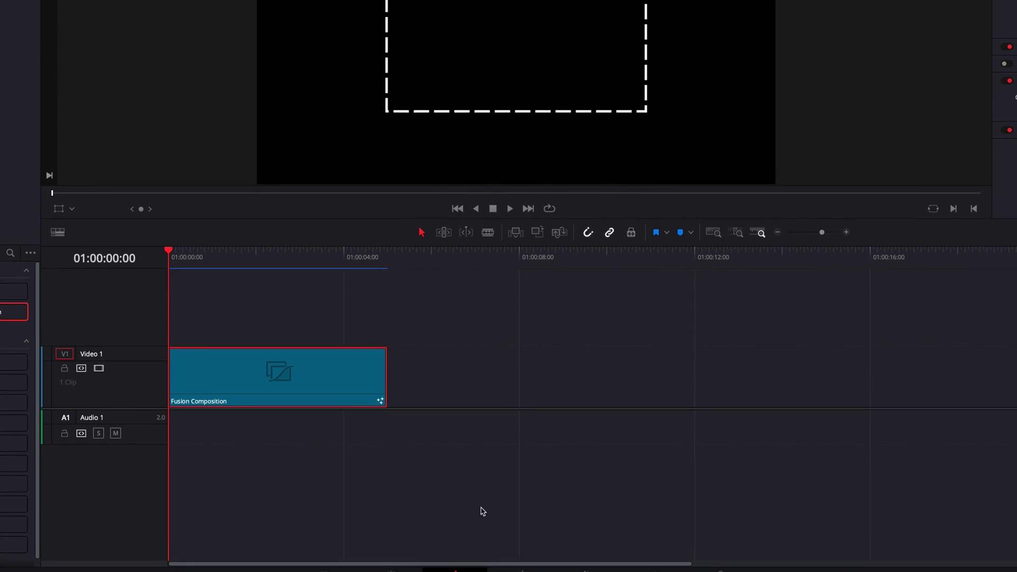
# Step: Switch to the Fusion page and delete the Duplicate1 and Duplicate1_1 nodes between Background2 and Merge1
pyautogui.click(522, 562)
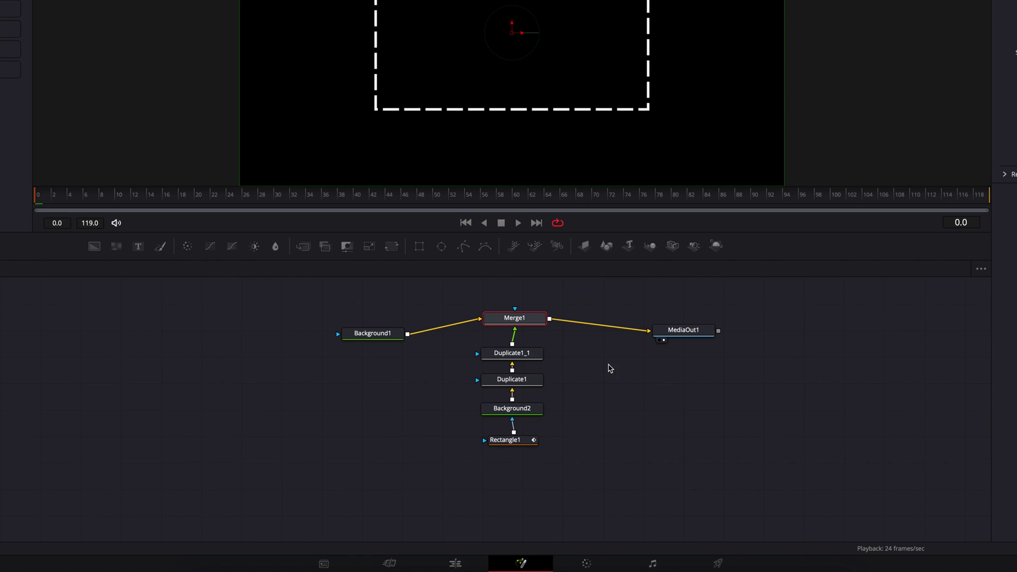
pyautogui.click(512, 378)
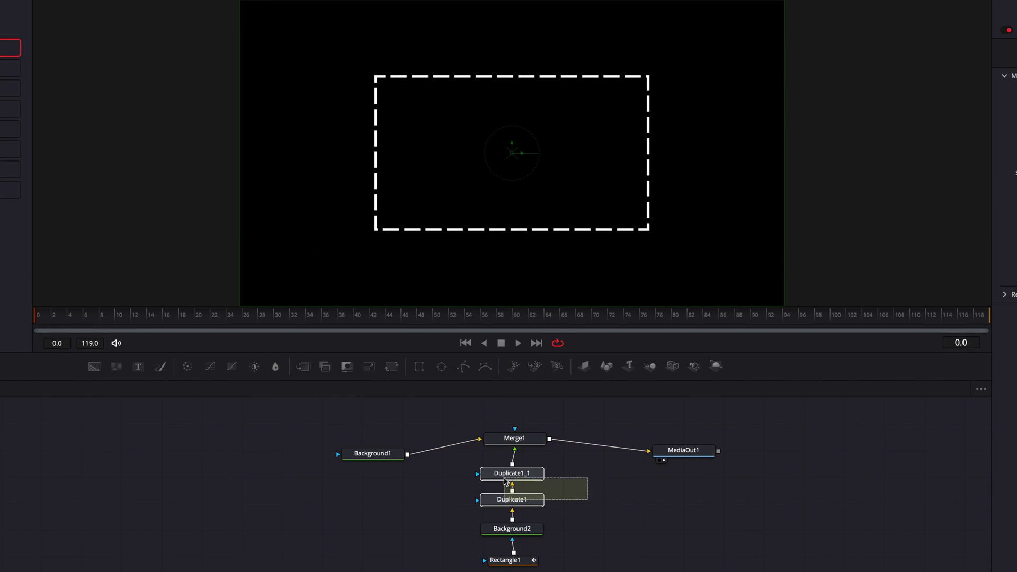
pyautogui.press('Delete')
# Step: Play the composition to check how fast the single dash travels around the rectangle
pyautogui.moveTo(534, 560); pyautogui.dragTo(532, 563)
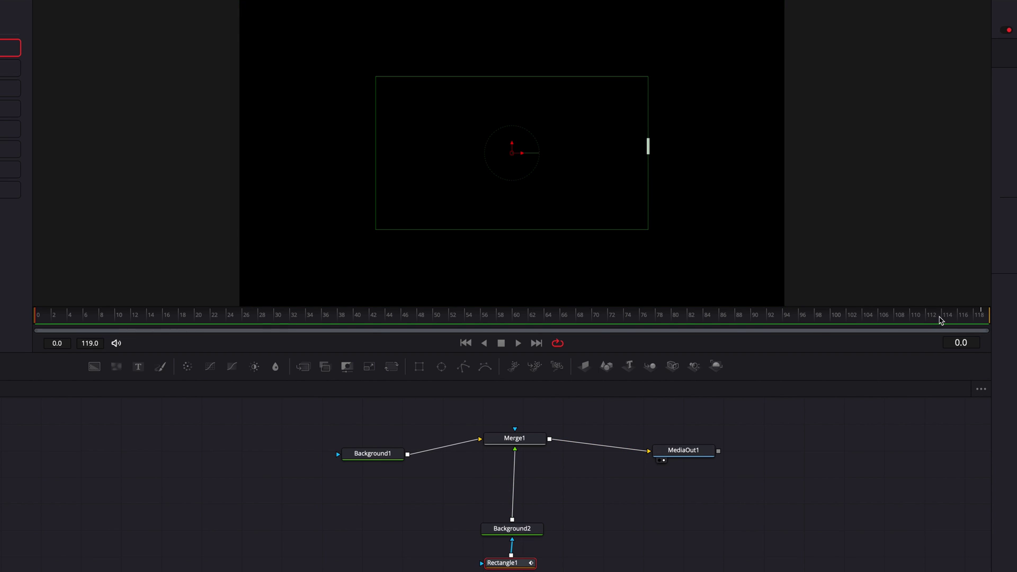
pyautogui.click(432, 554)
pyautogui.press('space')
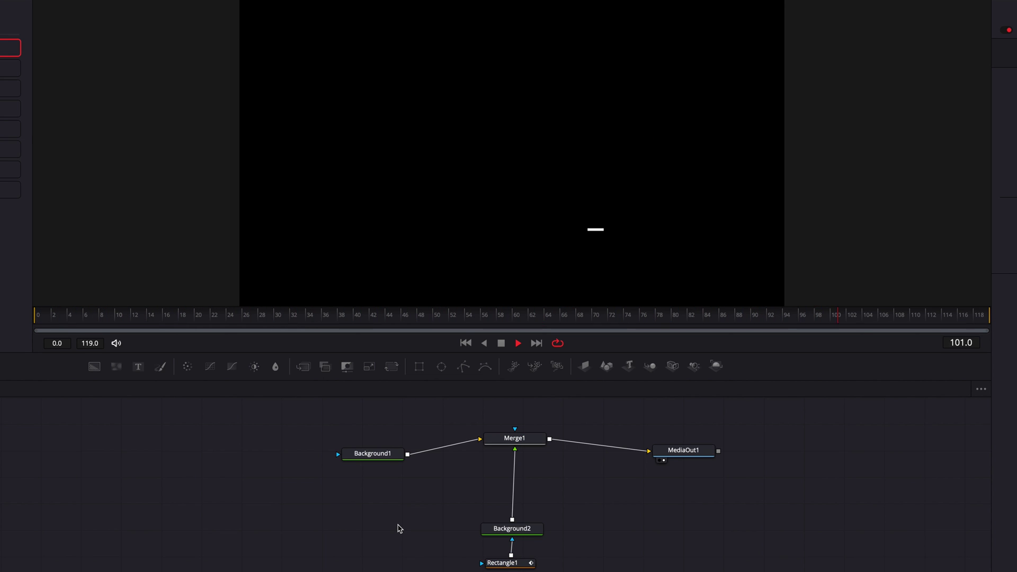
# Step: Set Rectangle1's Position keyframe on frame 119 to 1/4, play the animation and return to frame 0
pyautogui.click(514, 565)
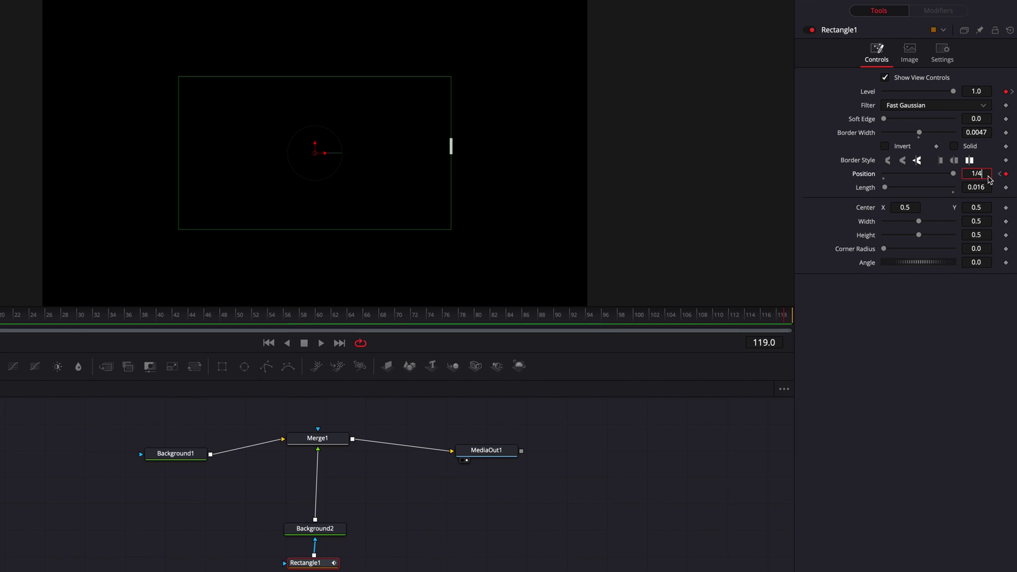
pyautogui.press('Tab')
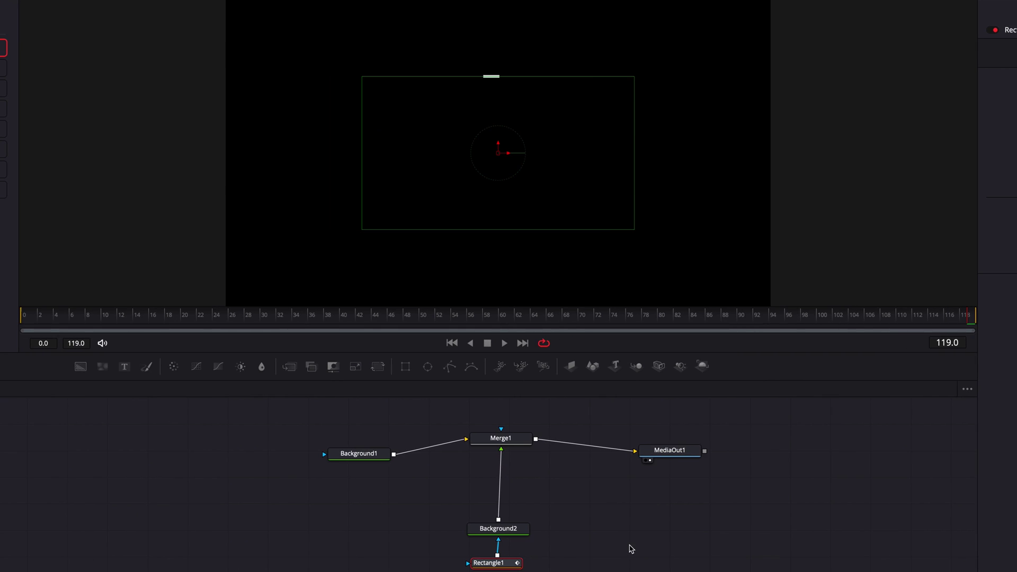
pyautogui.press('space')
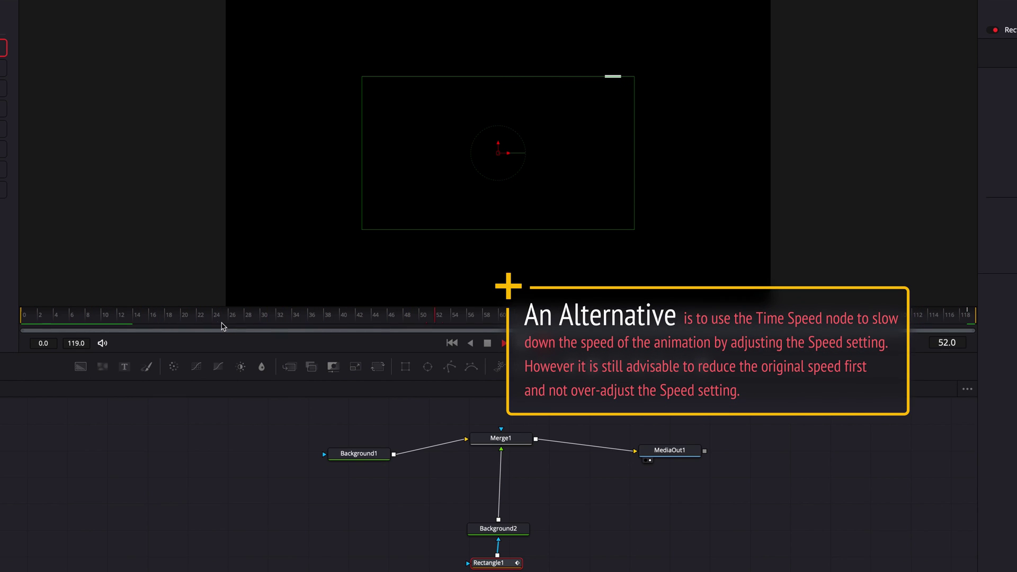
pyautogui.moveTo(42, 316); pyautogui.dragTo(24, 319)
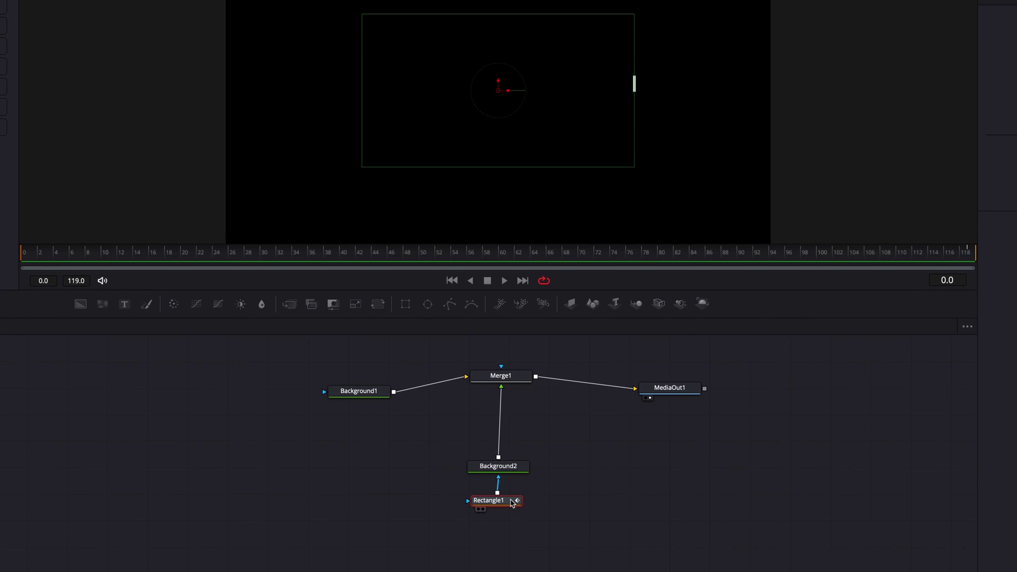
# Step: Paste a copy of Rectangle1 between it and Background2, with Position keyframes of 1/4 on frame 0 and 2/4 on frame 119
pyautogui.moveTo(513, 502); pyautogui.dragTo(509, 552)
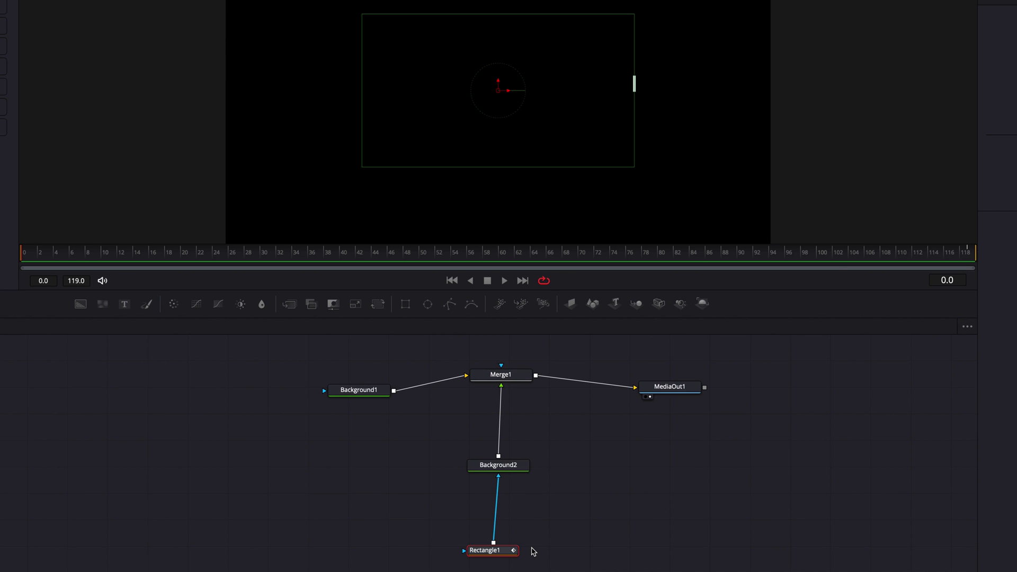
pyautogui.hotkey('ctrl', 'v')
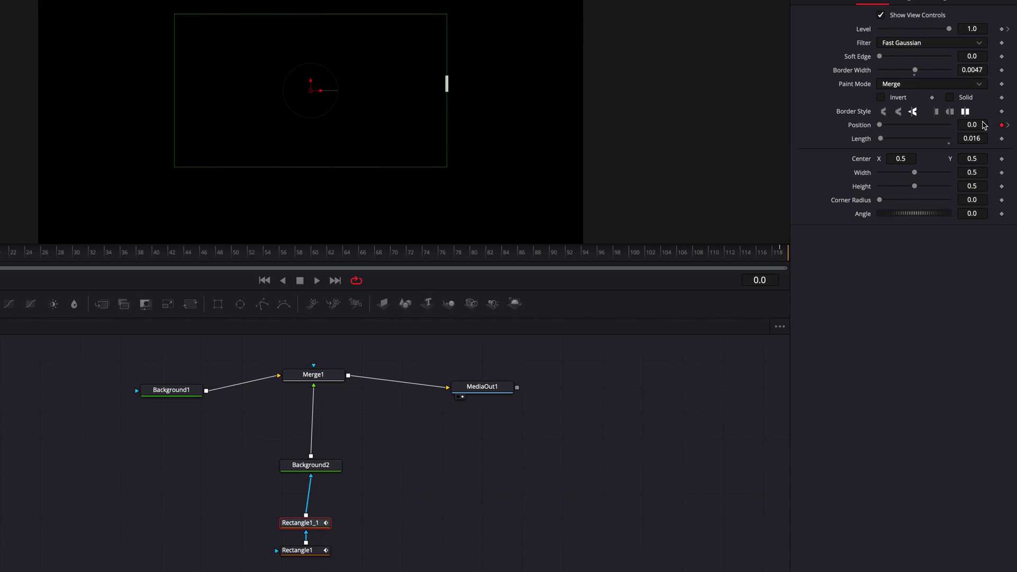
pyautogui.click(983, 129)
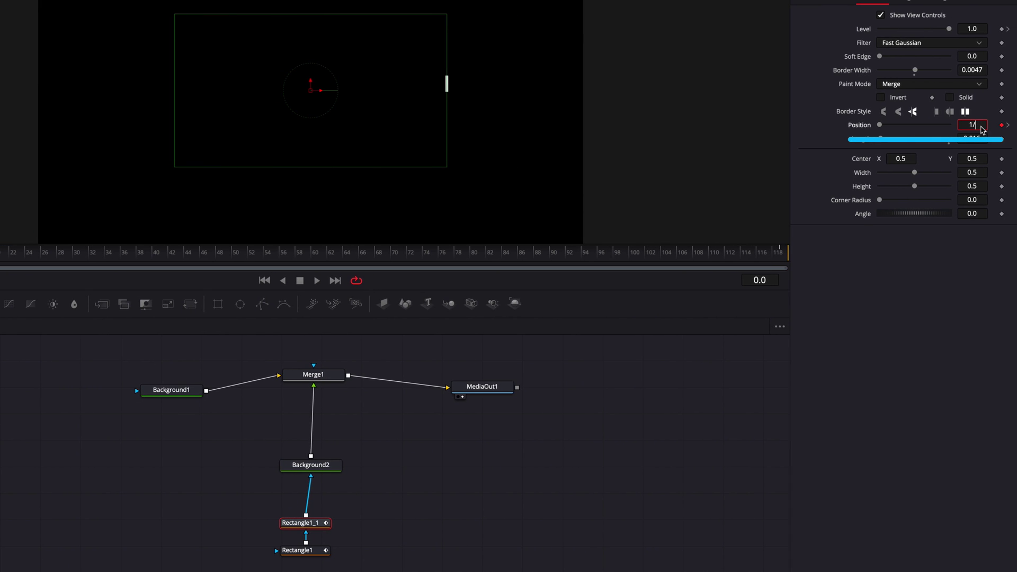
pyautogui.write('1/4')
pyautogui.press('Return')
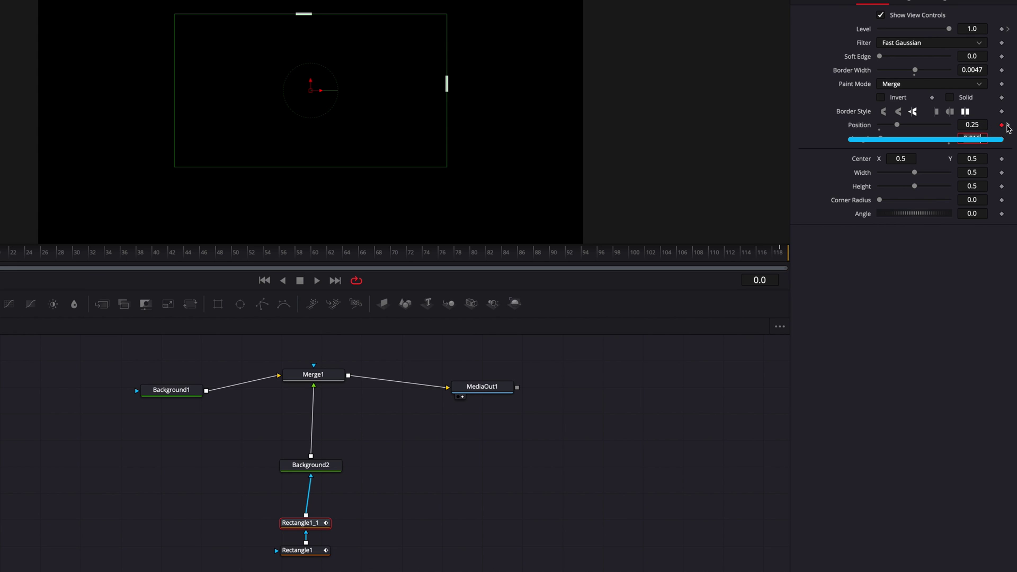
pyautogui.click(1008, 128)
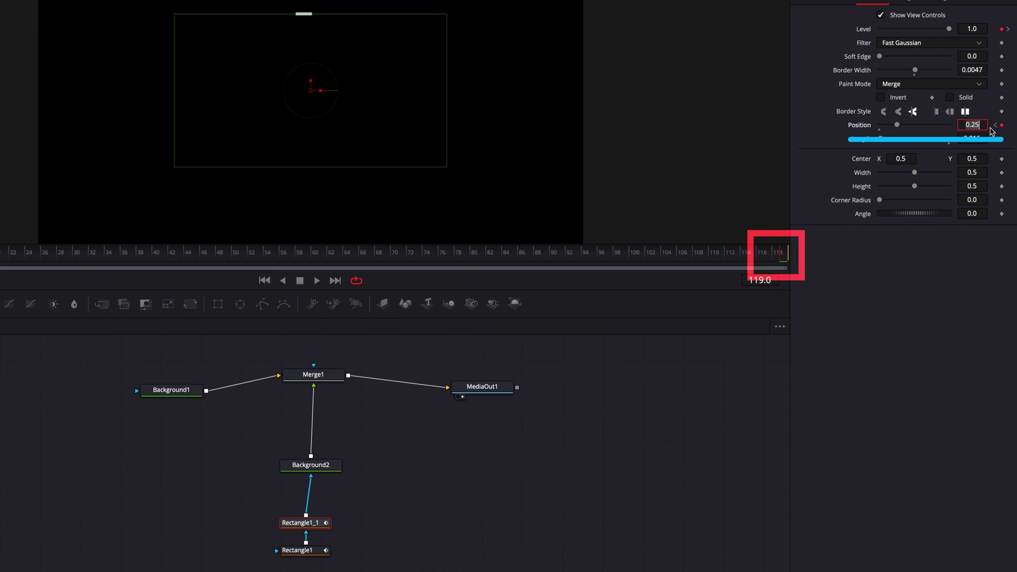
pyautogui.write('/4')
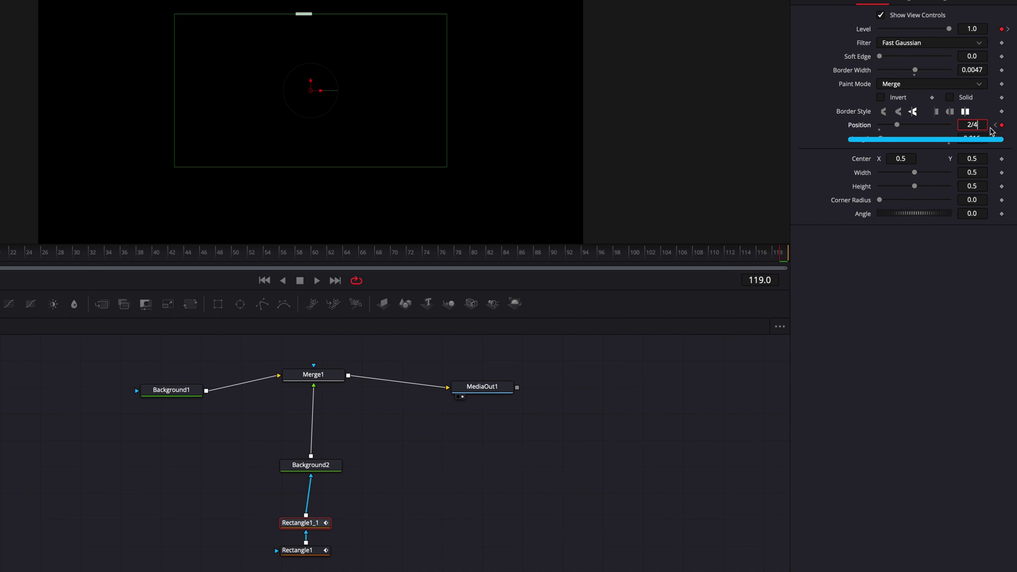
pyautogui.press('Return')
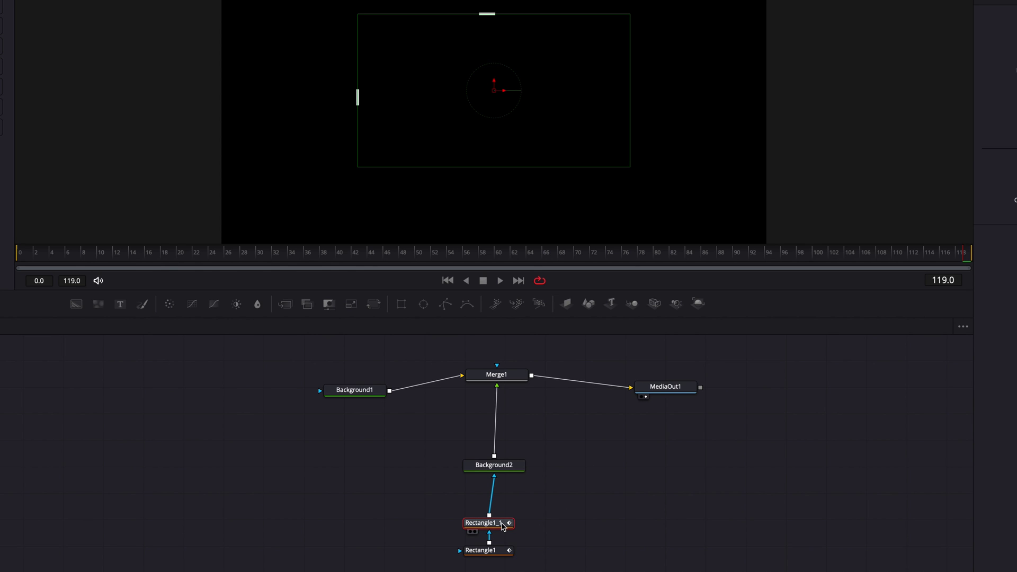
# Step: Paste another rectangle mask after Rectangle1_1, with Position keyframes of 2/4 on frame 0 and 3/4 on frame 119
pyautogui.hotkey('ctrl', 'v')
pyautogui.click(21, 258)
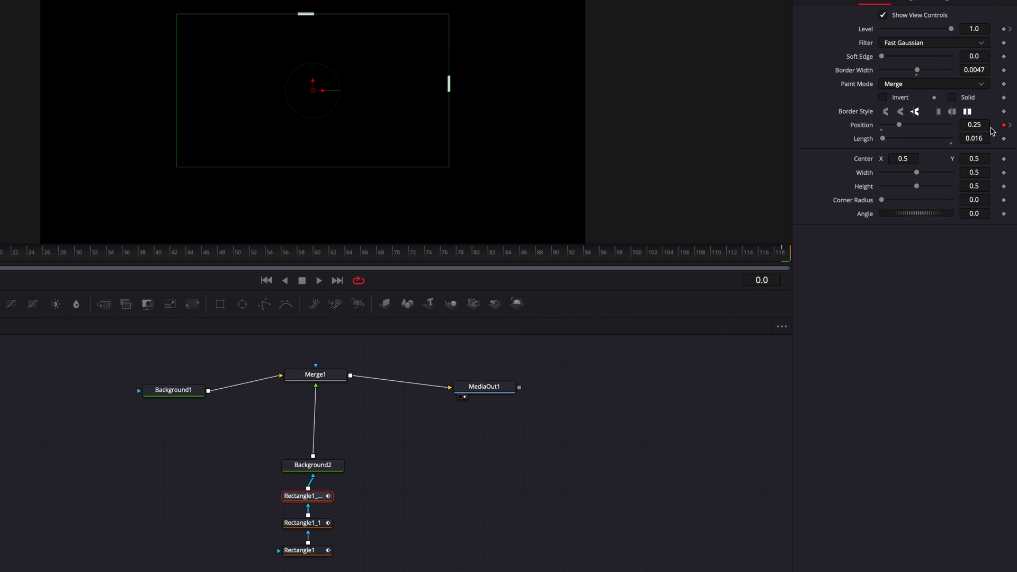
pyautogui.click(987, 126)
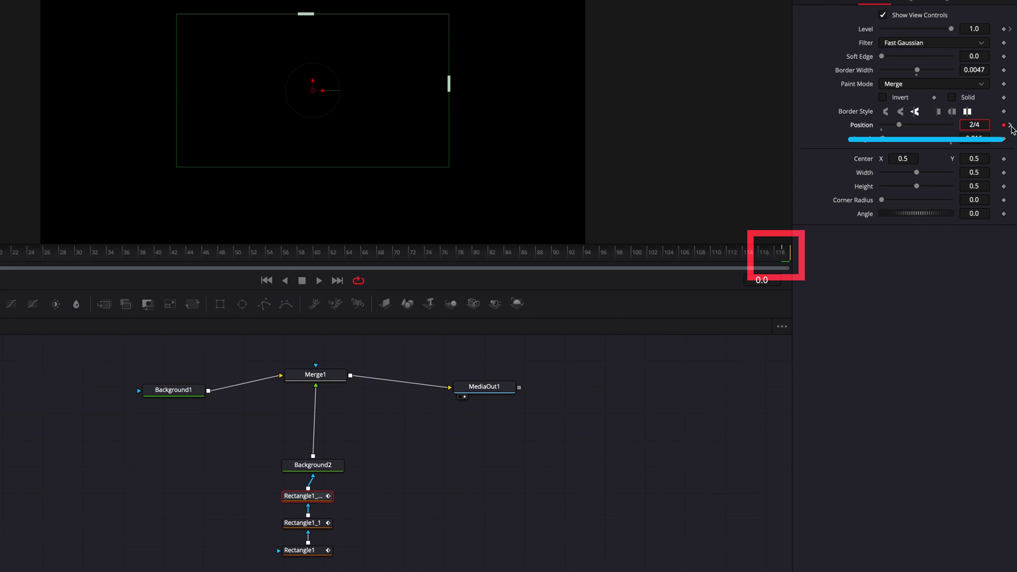
pyautogui.click(1010, 126)
pyautogui.write('3/4')
pyautogui.press('Tab')
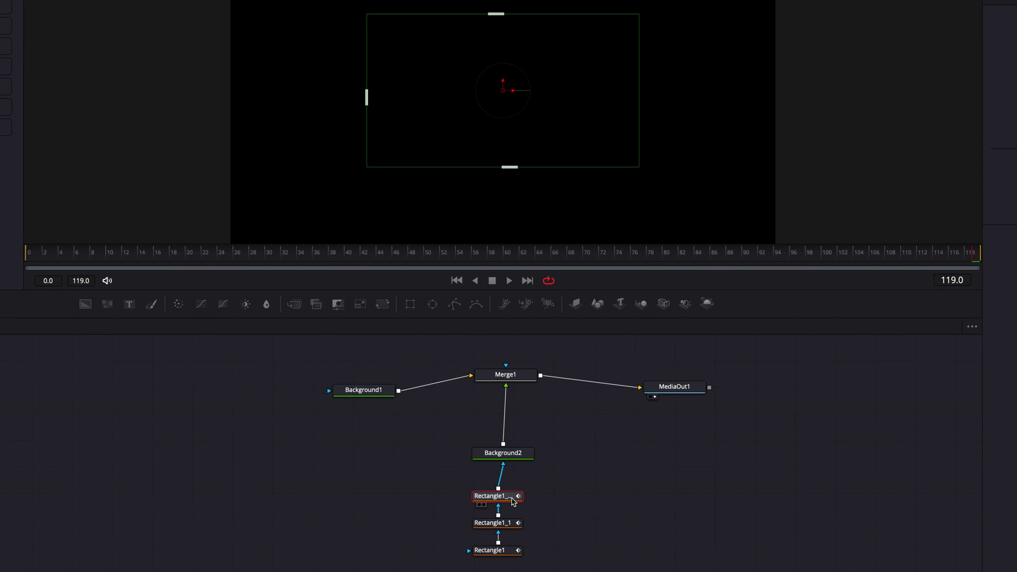
# Step: Paste a fourth rectangle mask directly below Background2, with Position keyframes of 3/4 on frame 0 and 4/4 on frame 119
pyautogui.hotkey('ctrl', 'v')
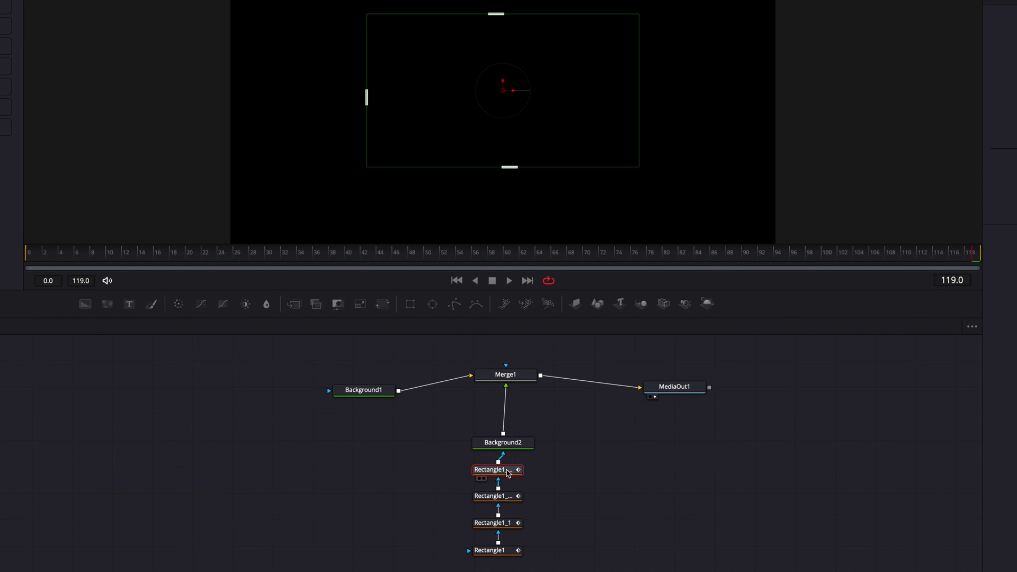
pyautogui.click(27, 258)
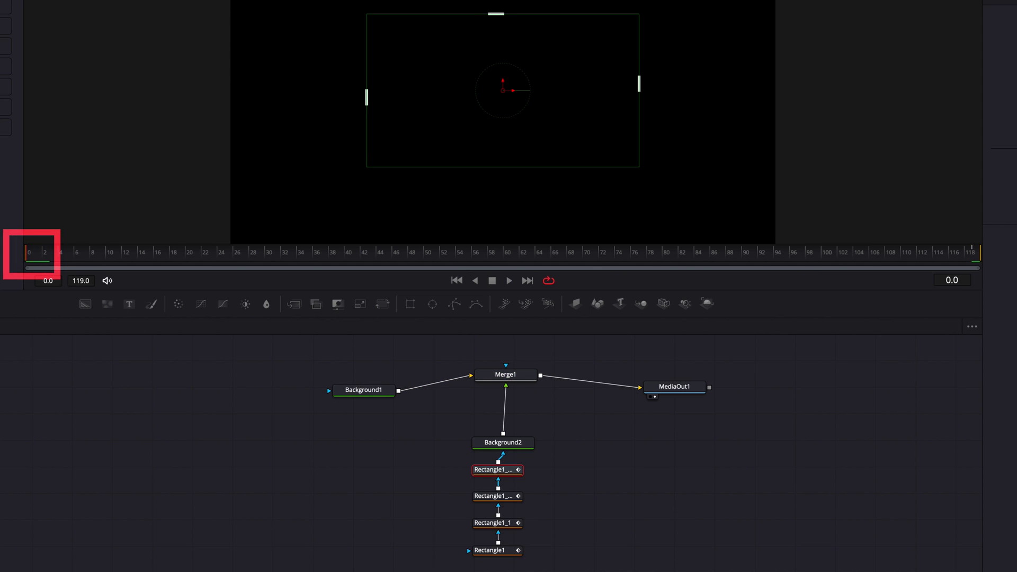
pyautogui.click(980, 126)
pyautogui.write('3/4')
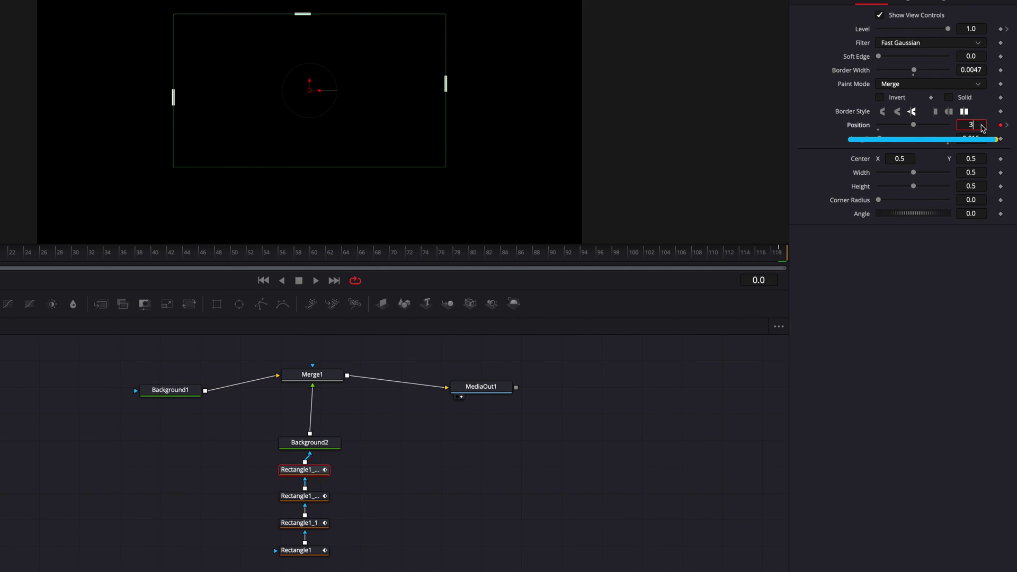
pyautogui.click(1008, 127)
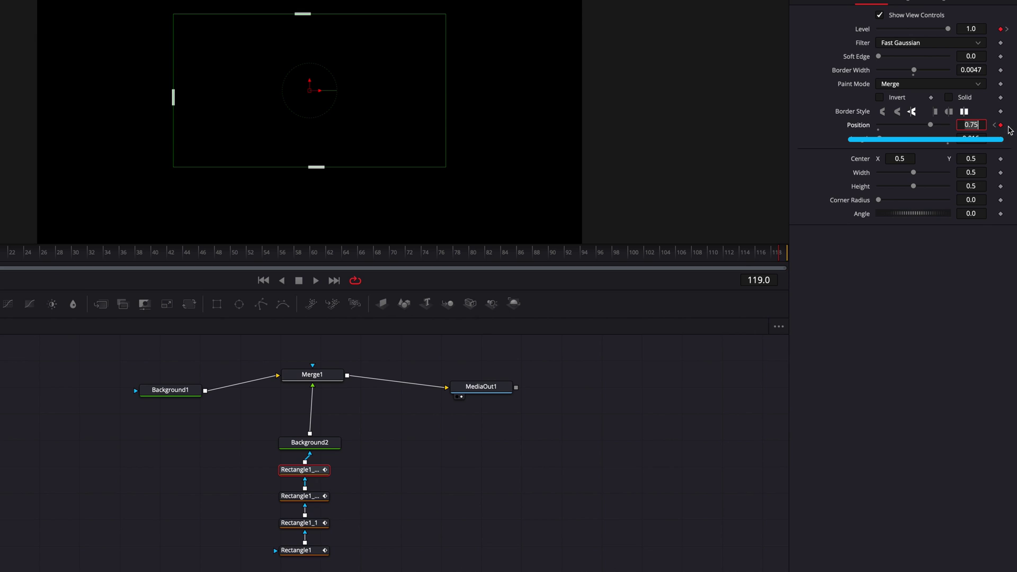
pyautogui.write('4/4')
pyautogui.press('Return')
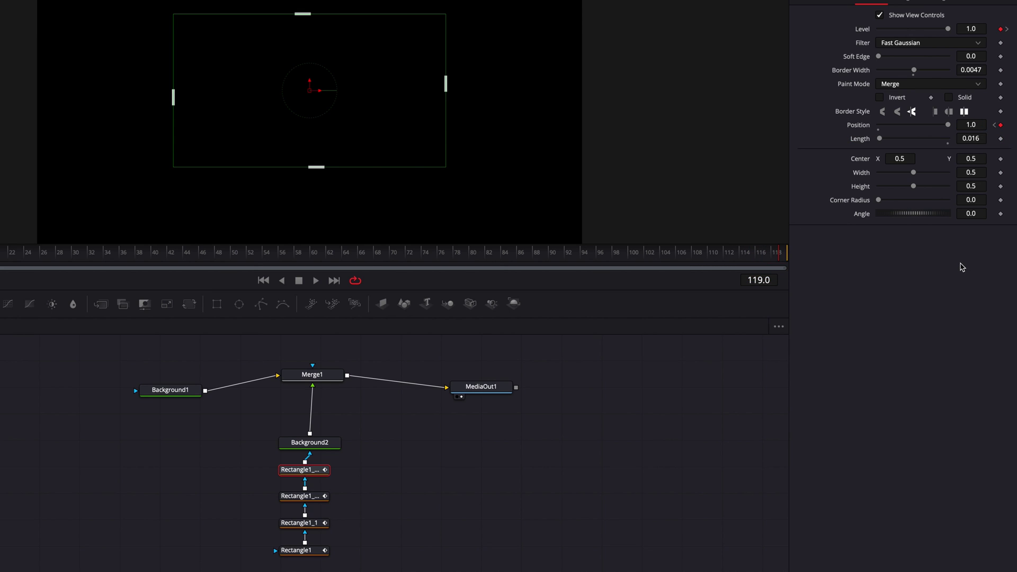
# Step: Play the four-mask animation from frame 0 to check its loop, and return to frame 0
pyautogui.moveTo(68, 256); pyautogui.dragTo(25, 256)
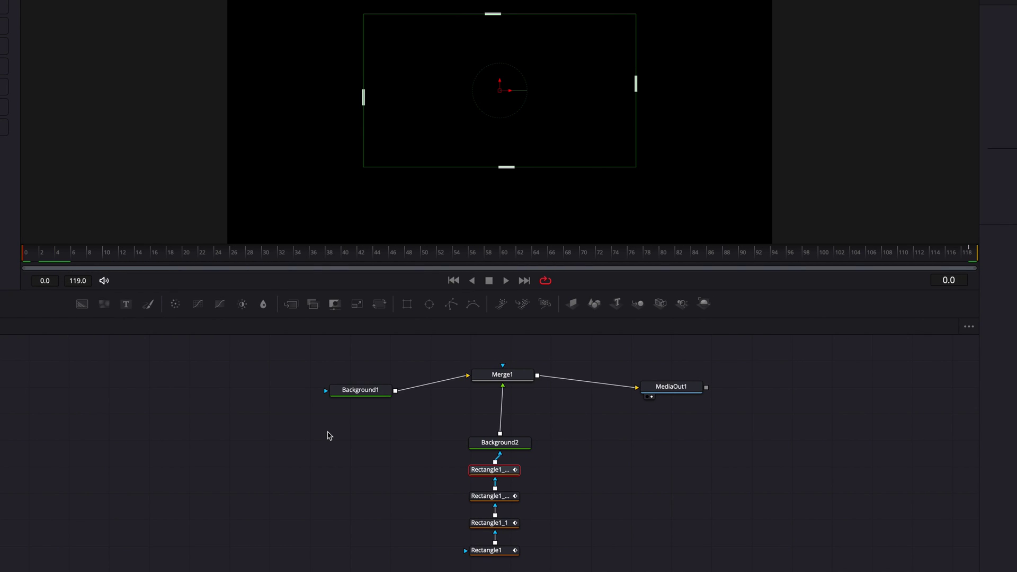
pyautogui.press('space')
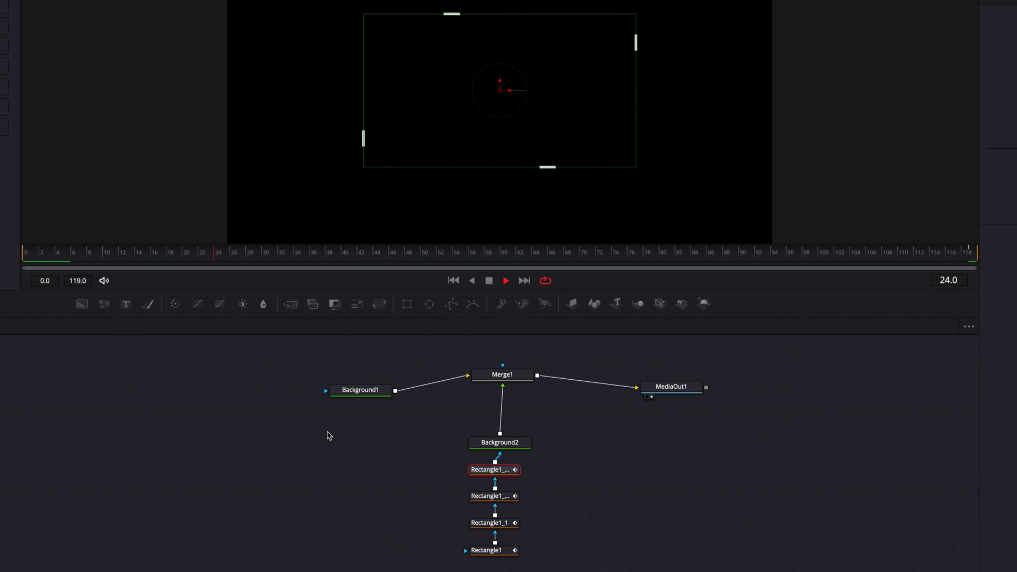
pyautogui.click(26, 253)
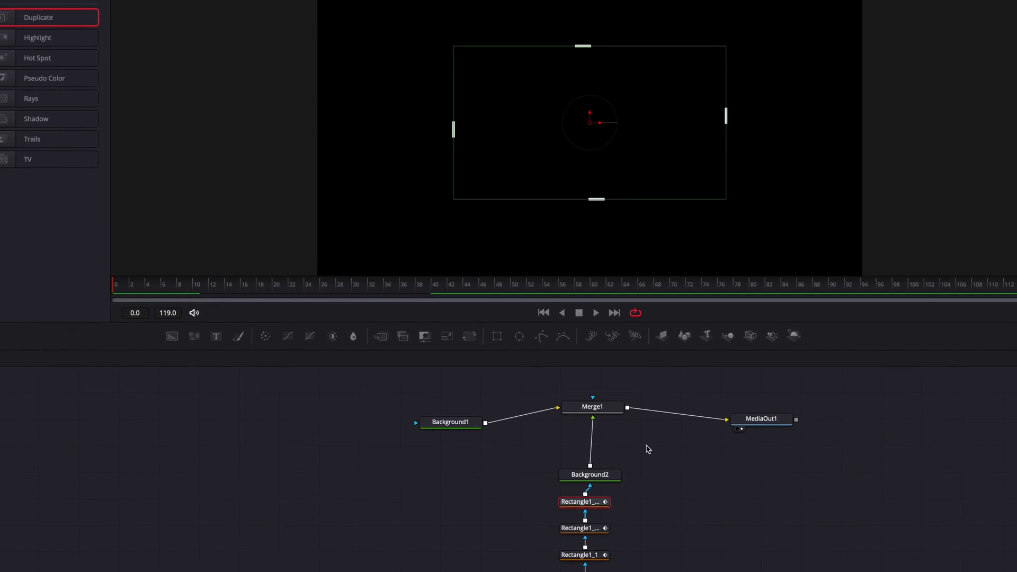
# Step: Insert a Duplicate node between Background2 and Merge1 and set its Copies to 8
pyautogui.moveTo(168, 53); pyautogui.dragTo(697, 481)
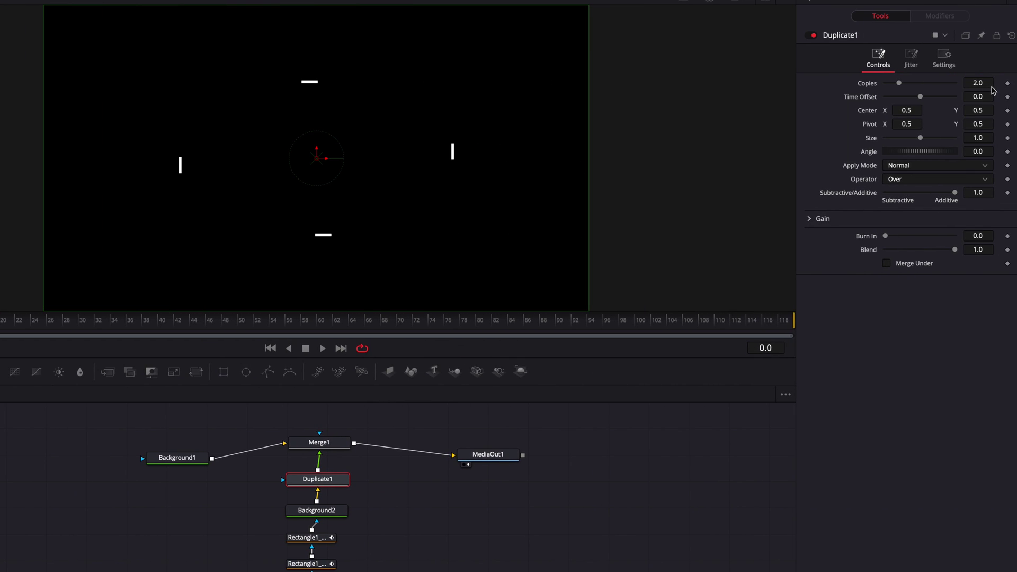
pyautogui.click(992, 88)
pyautogui.press('Tab')
# Step: Add the expression 119/Copies to Duplicate1's Time Offset, linking it to the Copies parameter
pyautogui.rightClick(867, 99)
pyautogui.click(901, 226)
pyautogui.click(930, 112)
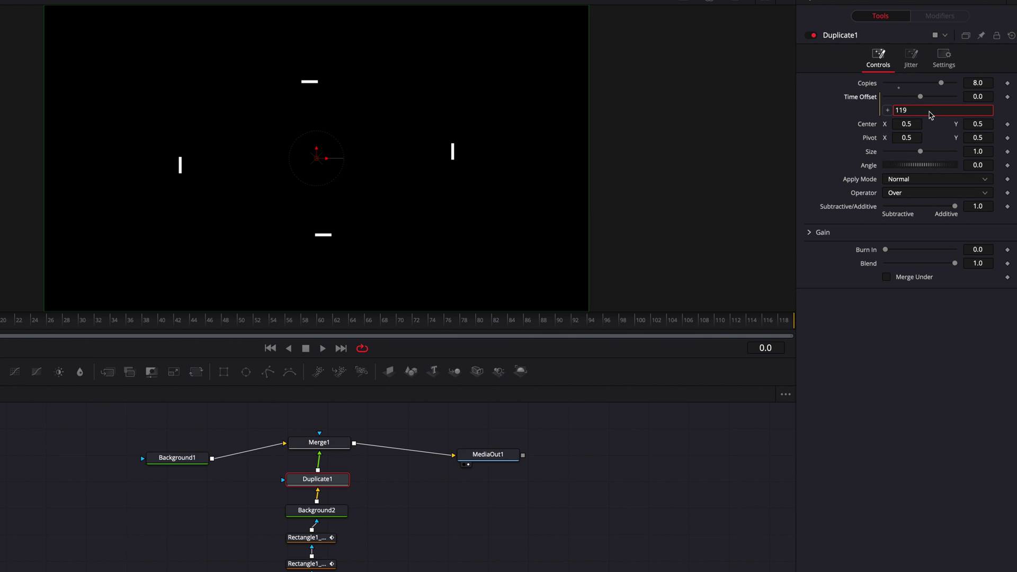
pyautogui.moveTo(886, 111); pyautogui.dragTo(870, 85)
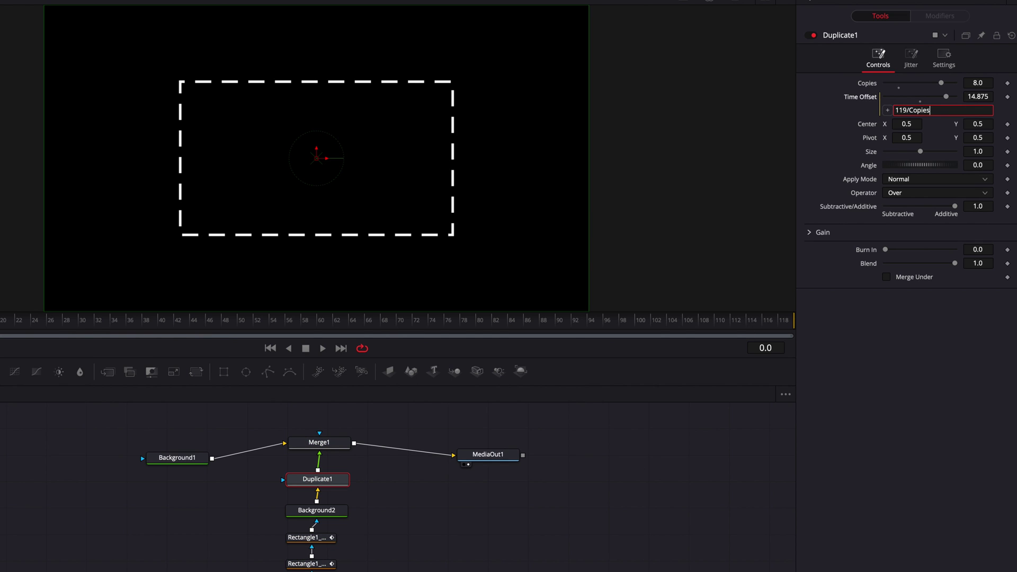
pyautogui.press('Return')
# Step: Paste a copy of Duplicate1 directly after it and change the copy's Time Offset expression to -119/Copies
pyautogui.moveTo(345, 483); pyautogui.dragTo(344, 488)
pyautogui.hotkey('ctrl', 'v')
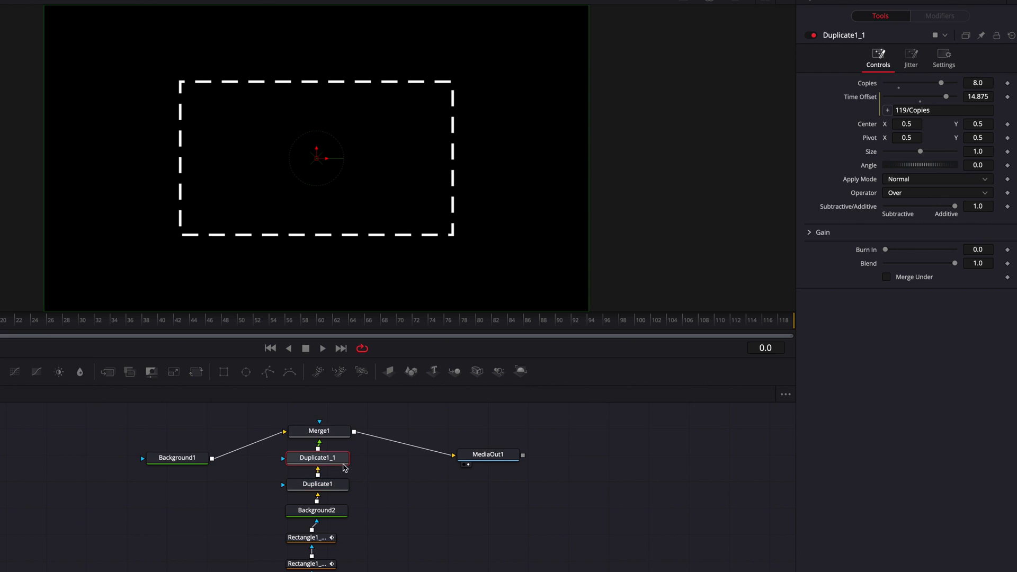
pyautogui.click(897, 113)
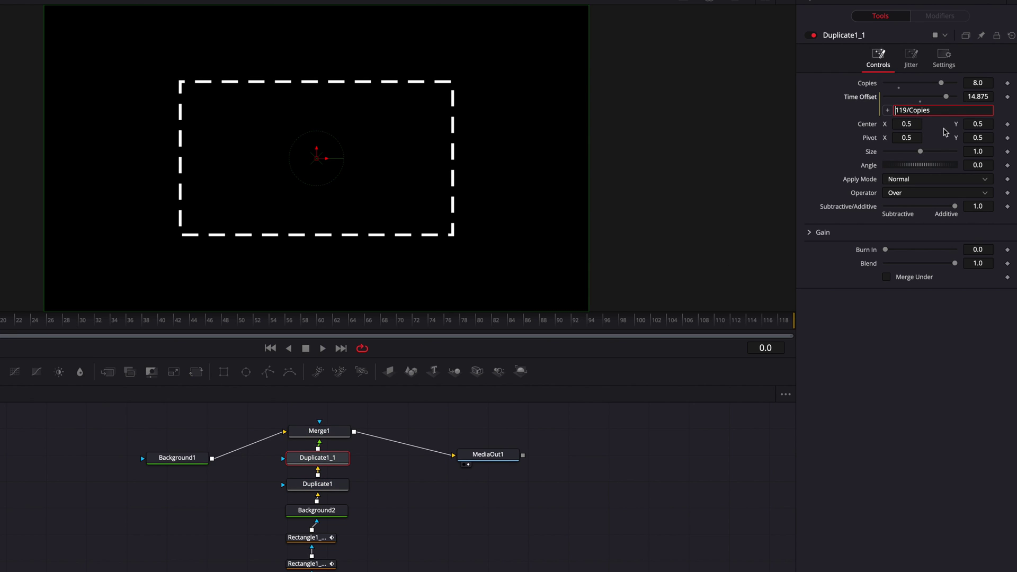
pyautogui.press('Return')
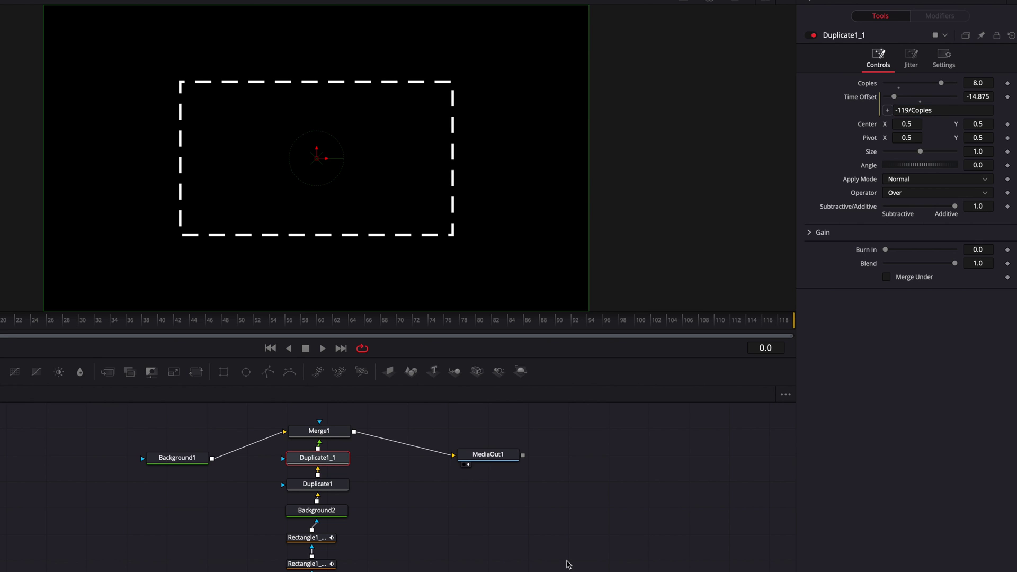
# Step: Switch to the Edit page and play the Fusion Composition clip twice from the timeline start to check the looping dashes
pyautogui.click(439, 565)
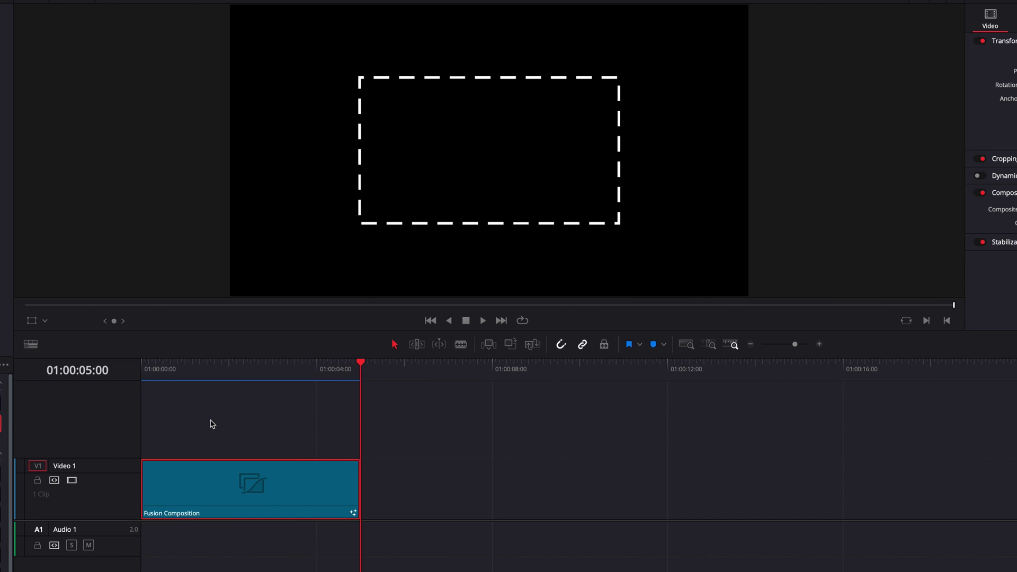
pyautogui.click(174, 369)
pyautogui.press('Home')
pyautogui.press('space')
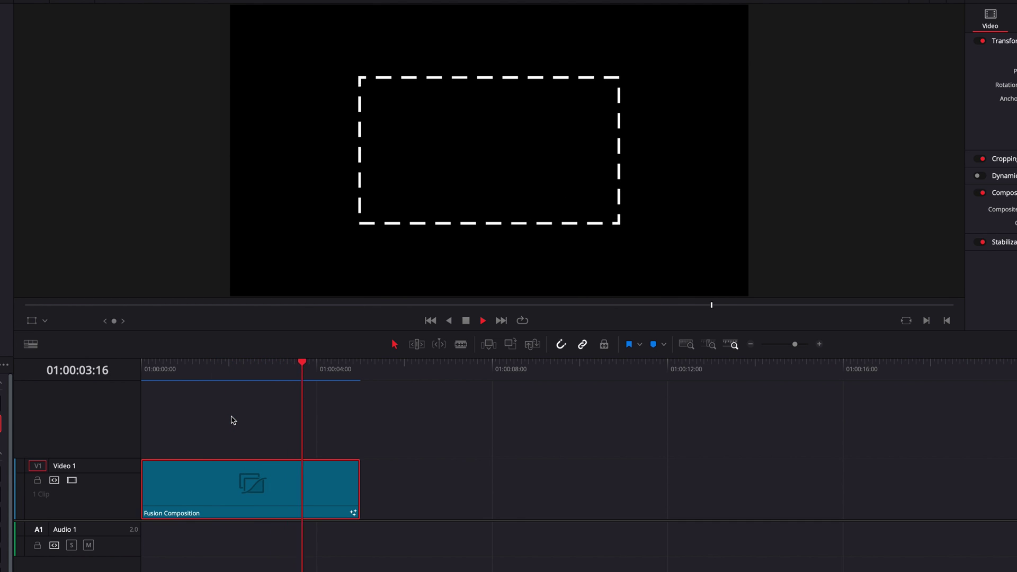
pyautogui.moveTo(187, 374); pyautogui.dragTo(188, 375)
pyautogui.press('Home')
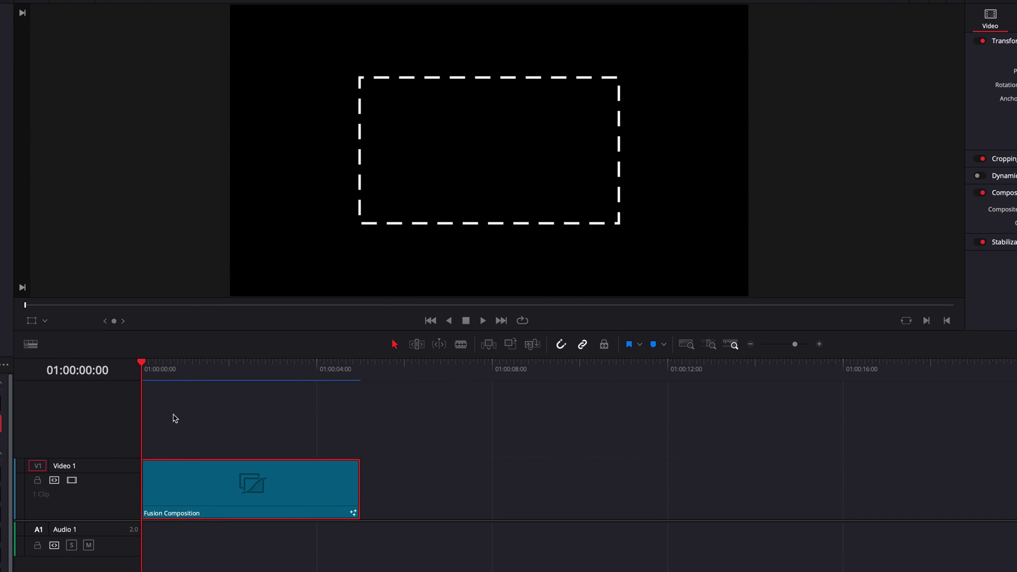
pyautogui.press('space')
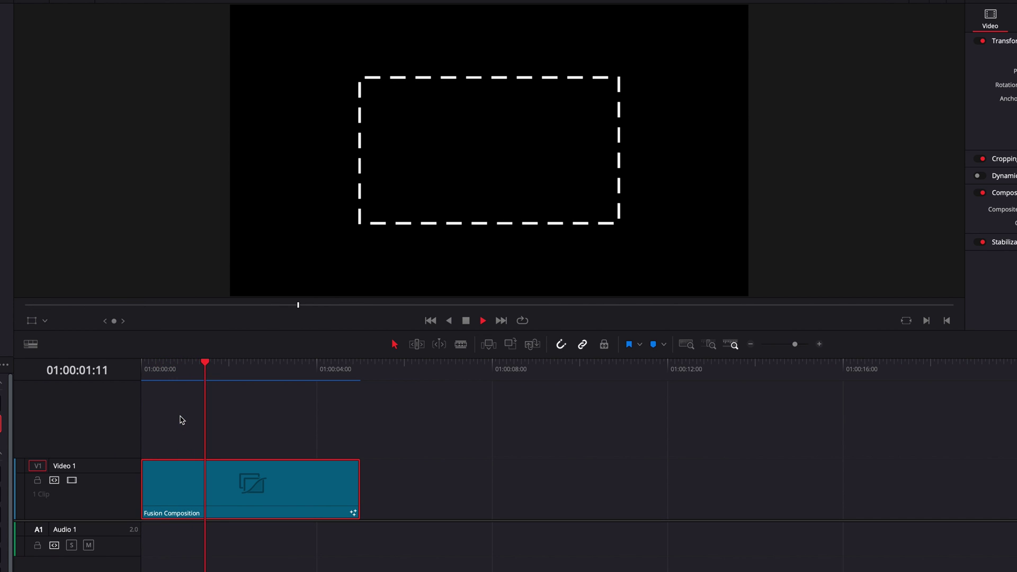